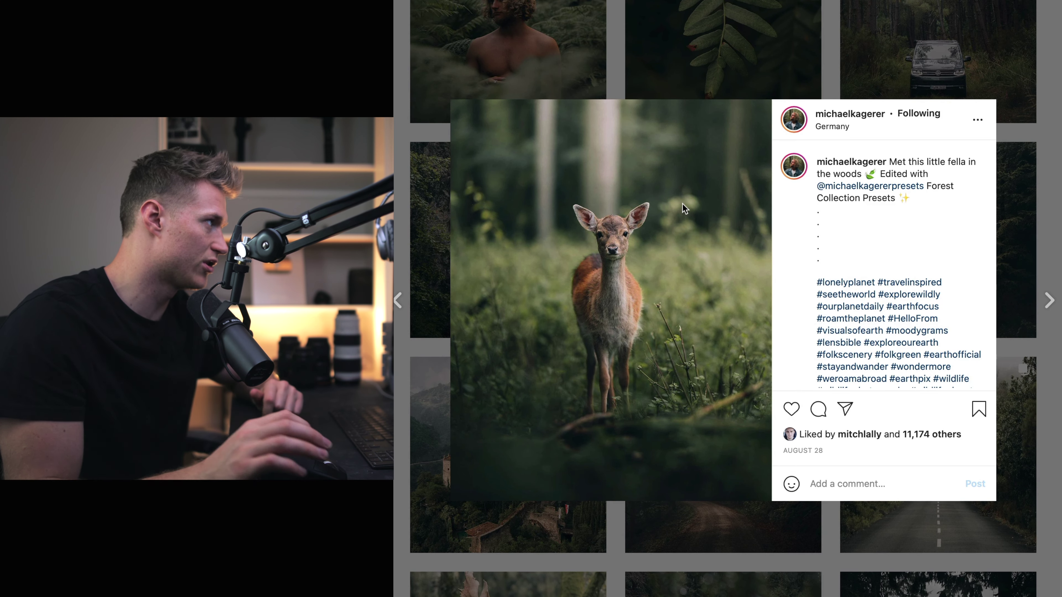
Step: Close the fawn post and open the forest boardwalk post from the profile grid
{"action": "left_click", "coordinate": [1024, 286]}
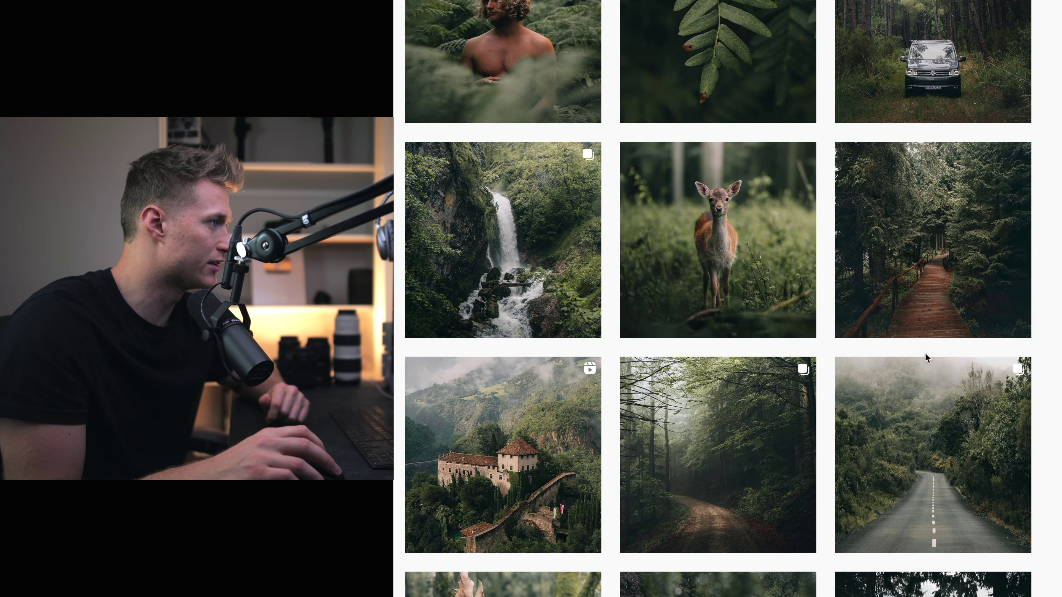
{"action": "left_click", "coordinate": [1025, 182]}
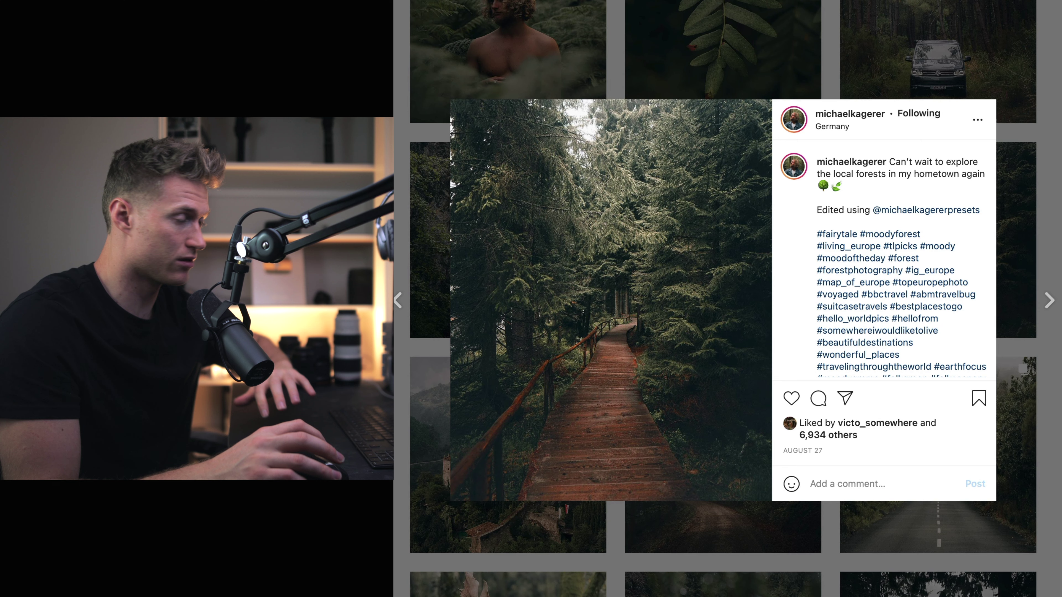
Step: Close the boardwalk post and browse further down the Instagram photo grid
{"action": "key", "text": "Escape"}
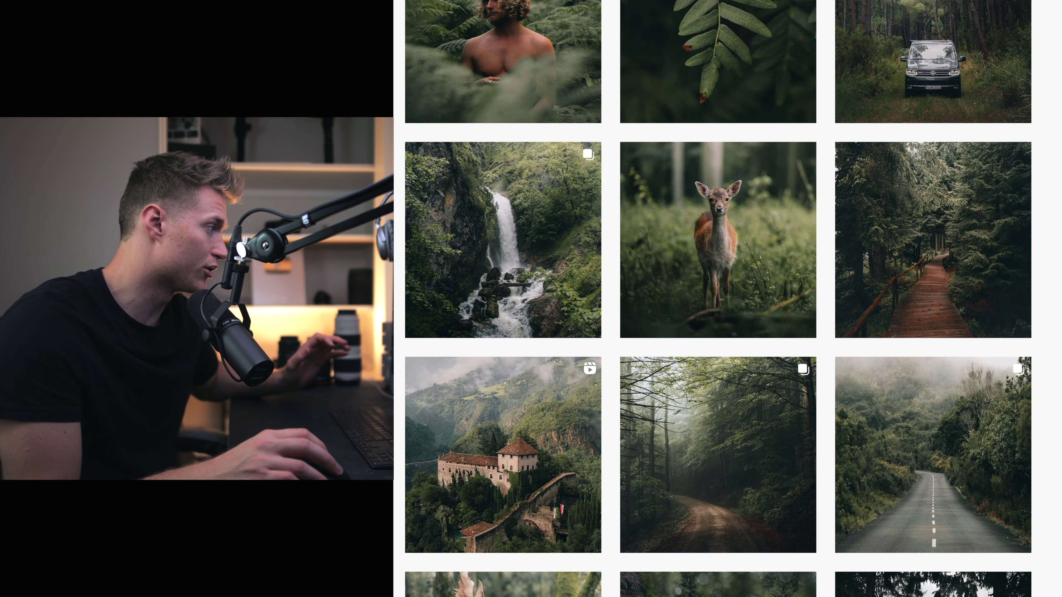
{"action": "scroll", "coordinate": [718, 298], "scroll_direction": "down", "scroll_amount": 5}
{"action": "scroll", "coordinate": [718, 299], "scroll_direction": "down", "scroll_amount": 10}
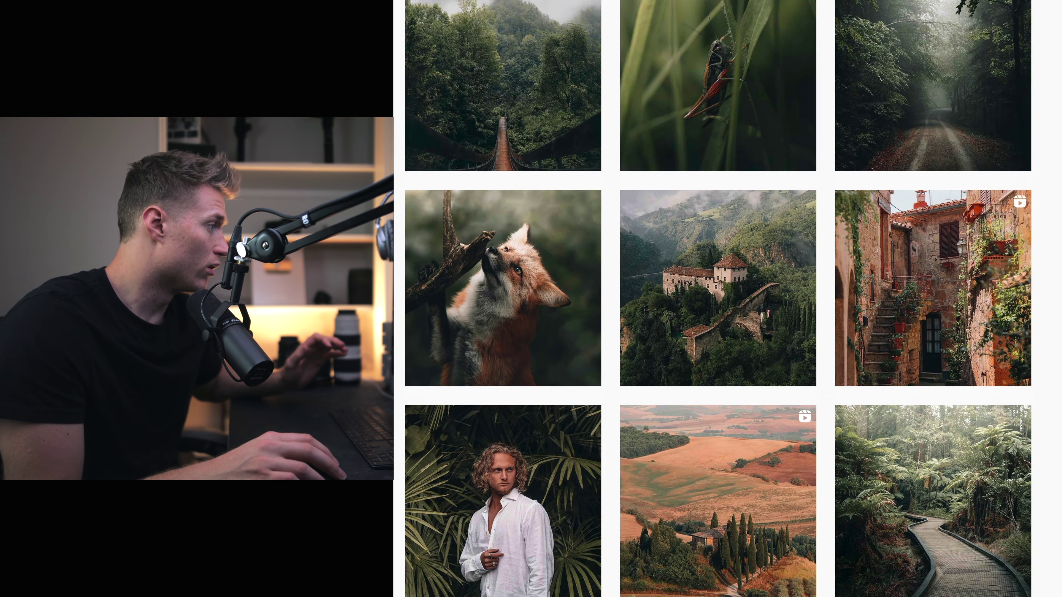
{"action": "scroll", "coordinate": [718, 298], "scroll_direction": "down", "scroll_amount": 5}
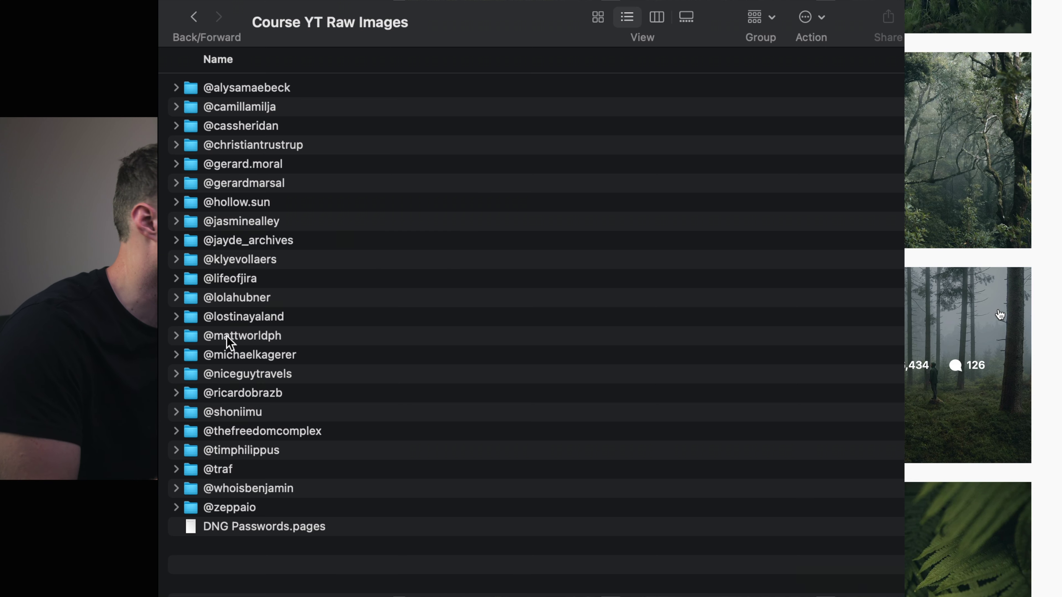
Step: Expand the photographer's folder in Finder list view to reveal its raw files
{"action": "left_click", "coordinate": [175, 355]}
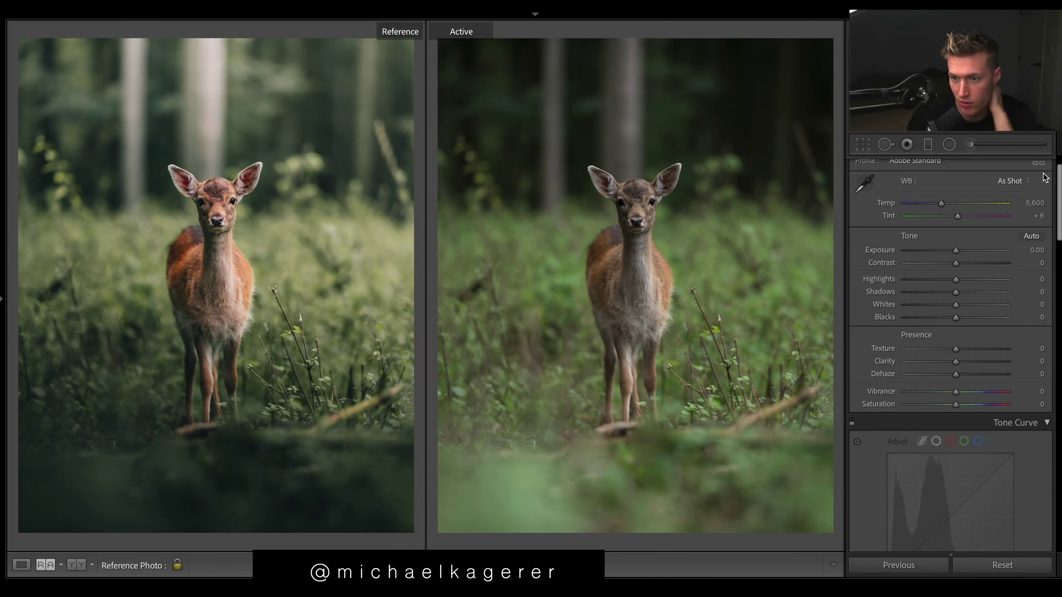
Step: Crop the fawn photo to 4 x 5 and enable Sony FE 135mm F1.8 GM lens profile corrections
{"action": "key", "text": "r"}
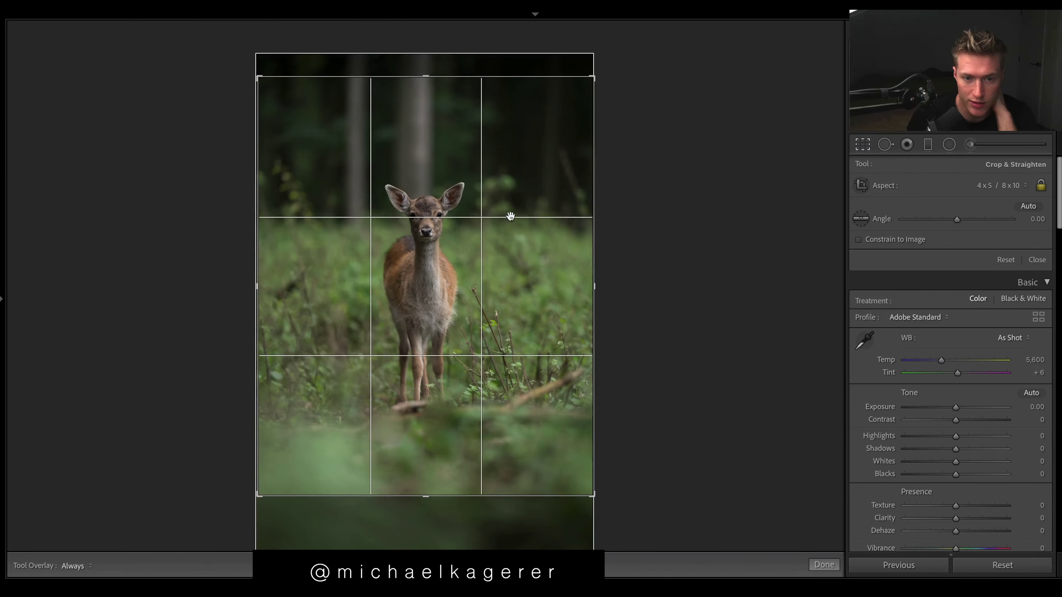
{"action": "left_click", "coordinate": [824, 564]}
{"action": "key", "text": "shift+r"}
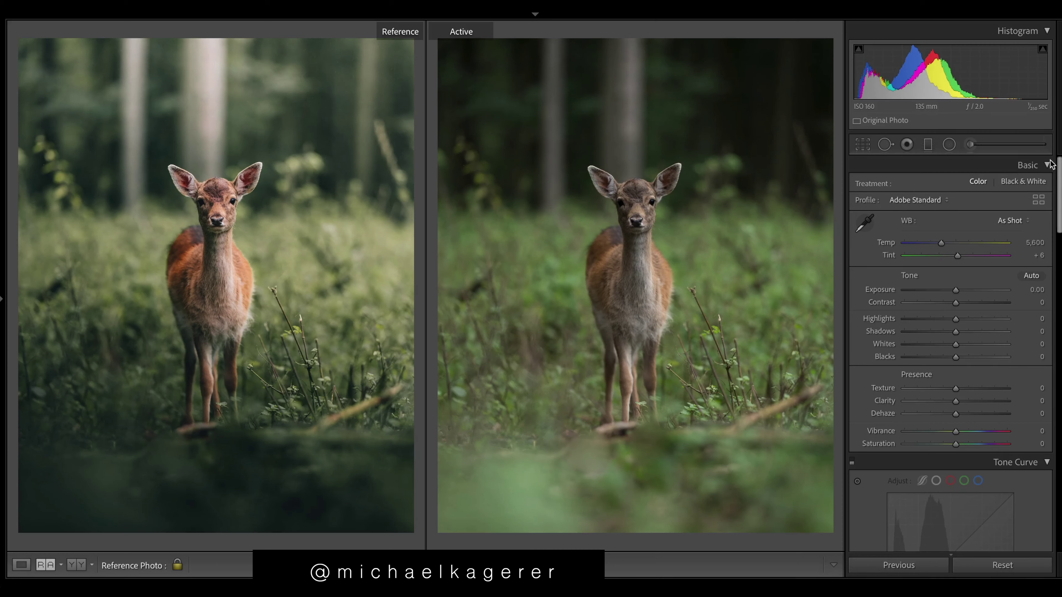
{"action": "scroll", "coordinate": [942, 350], "scroll_direction": "down", "scroll_amount": 15}
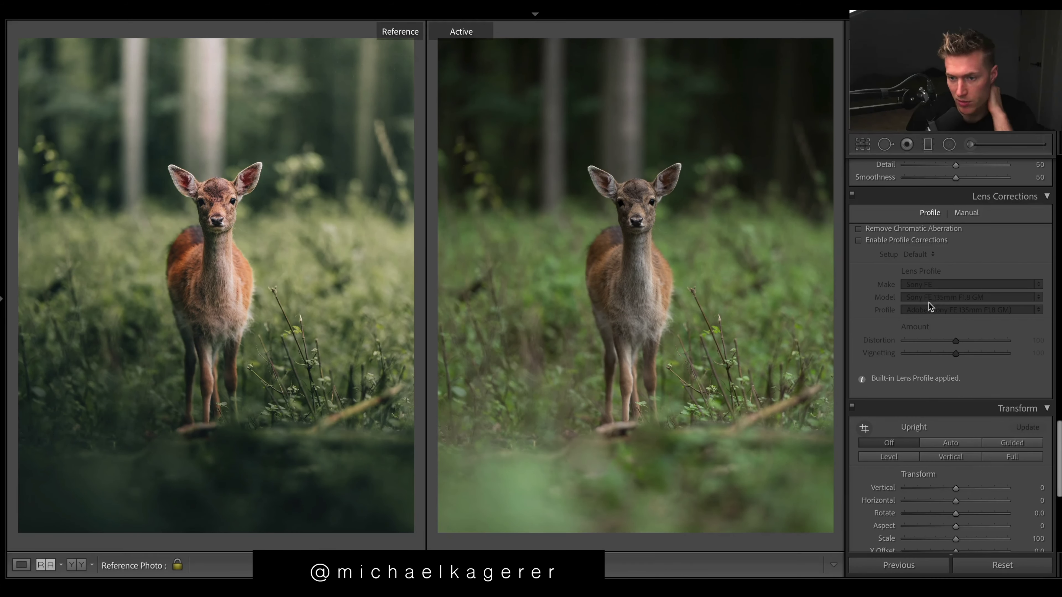
{"action": "left_click", "coordinate": [857, 240]}
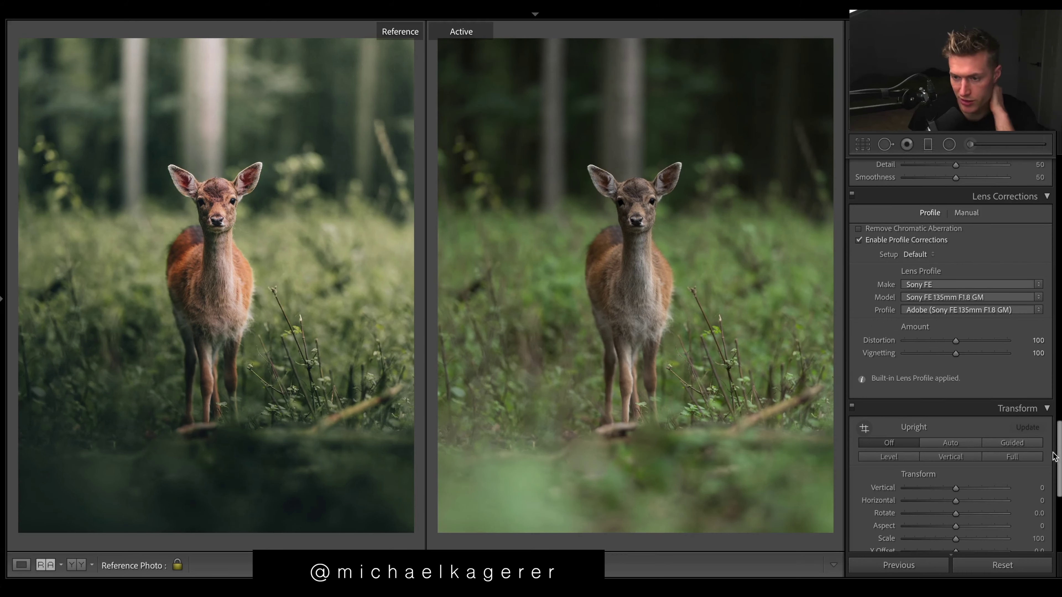
Step: Switch on the custom tone curve and review its red, green, blue and RGB channel curves
{"action": "scroll", "coordinate": [1053, 456], "scroll_direction": "up", "scroll_amount": 15}
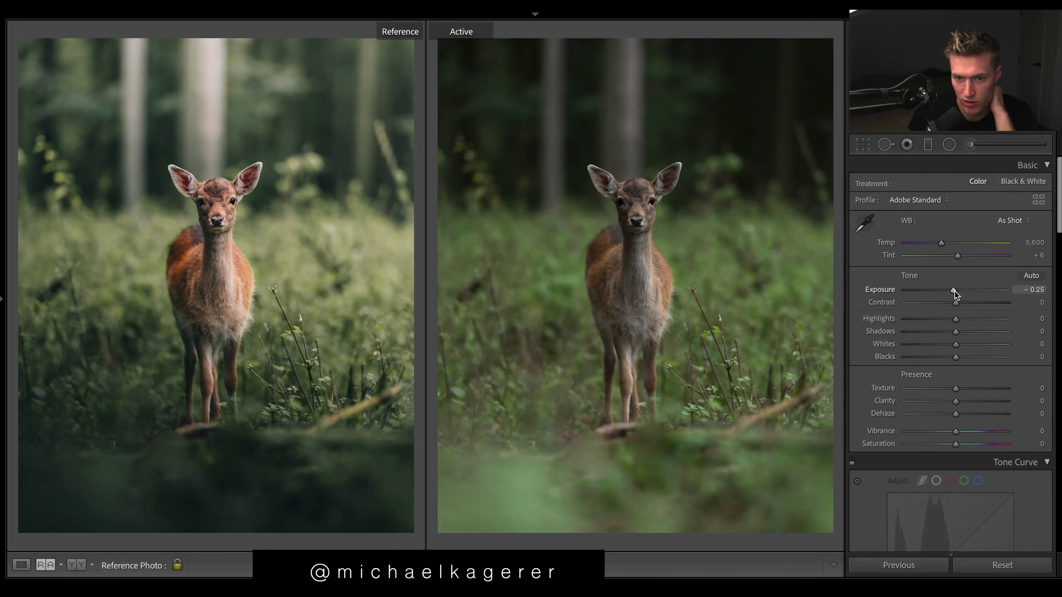
{"action": "scroll", "coordinate": [945, 293], "scroll_direction": "down", "scroll_amount": 5}
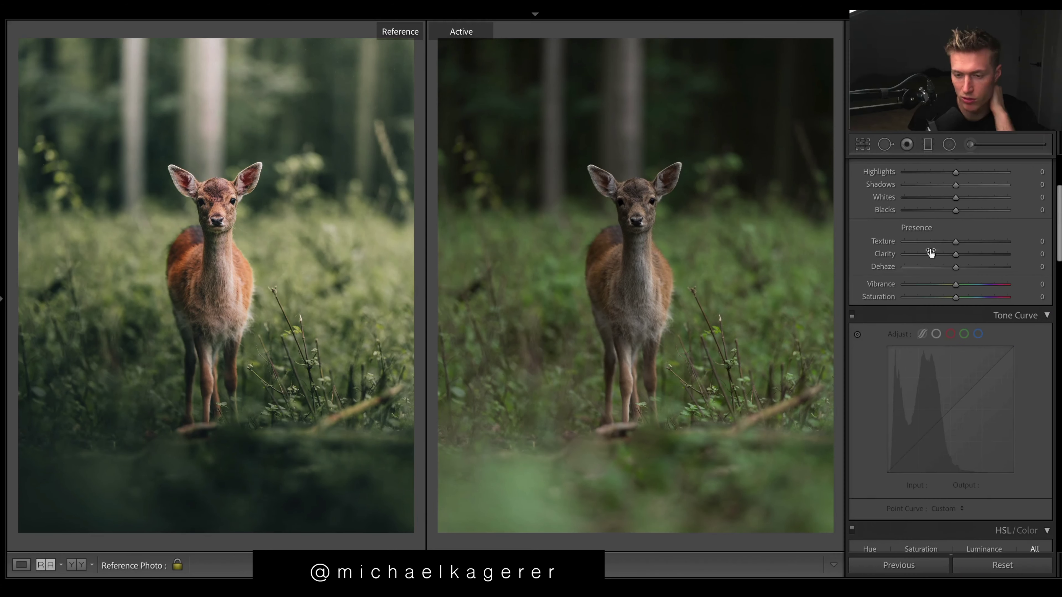
{"action": "left_click", "coordinate": [852, 317]}
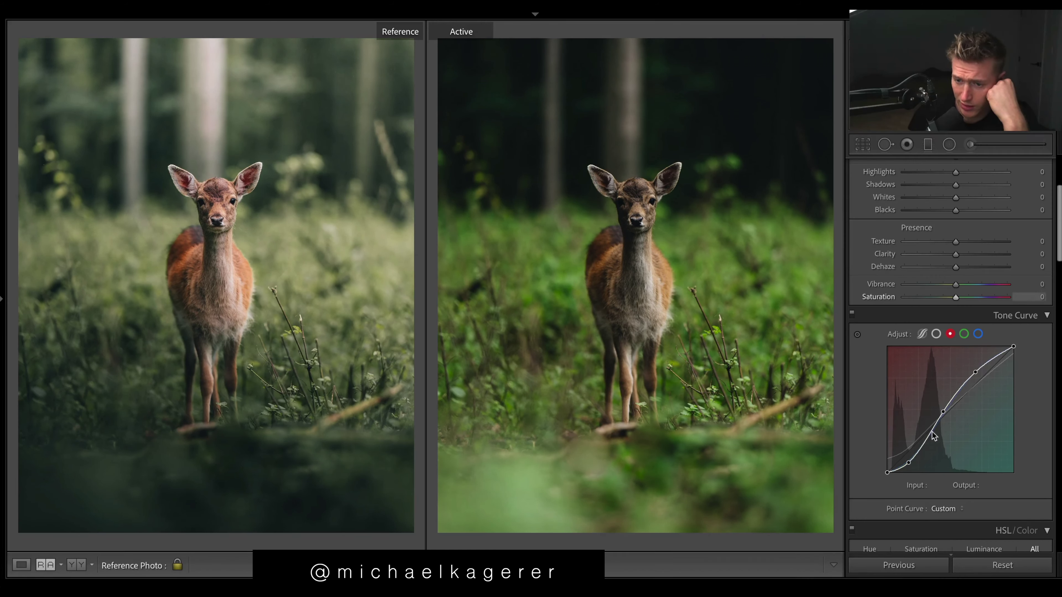
{"action": "left_click", "coordinate": [979, 334]}
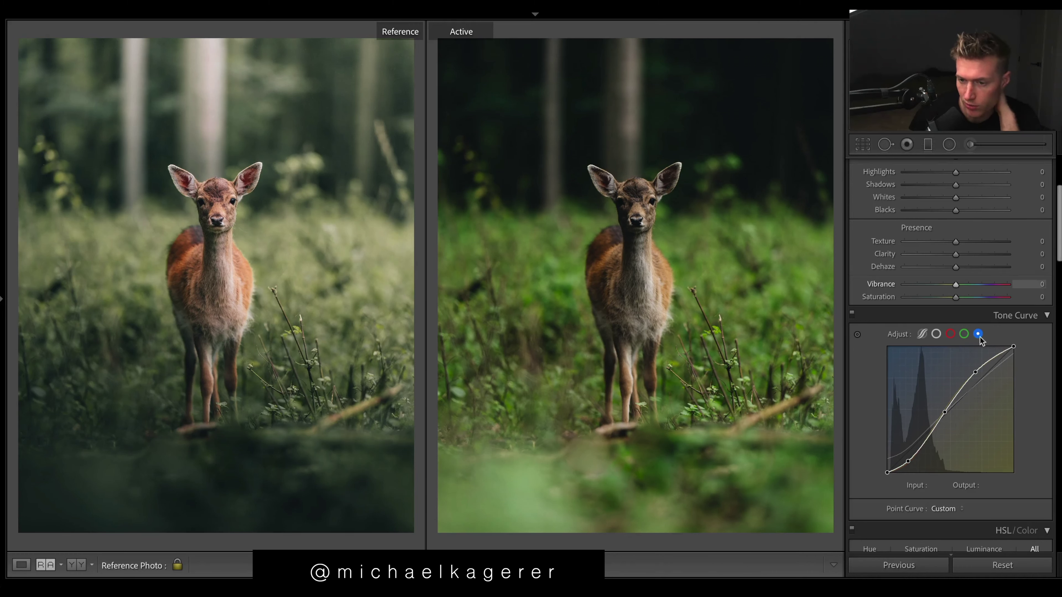
{"action": "left_click", "coordinate": [964, 335]}
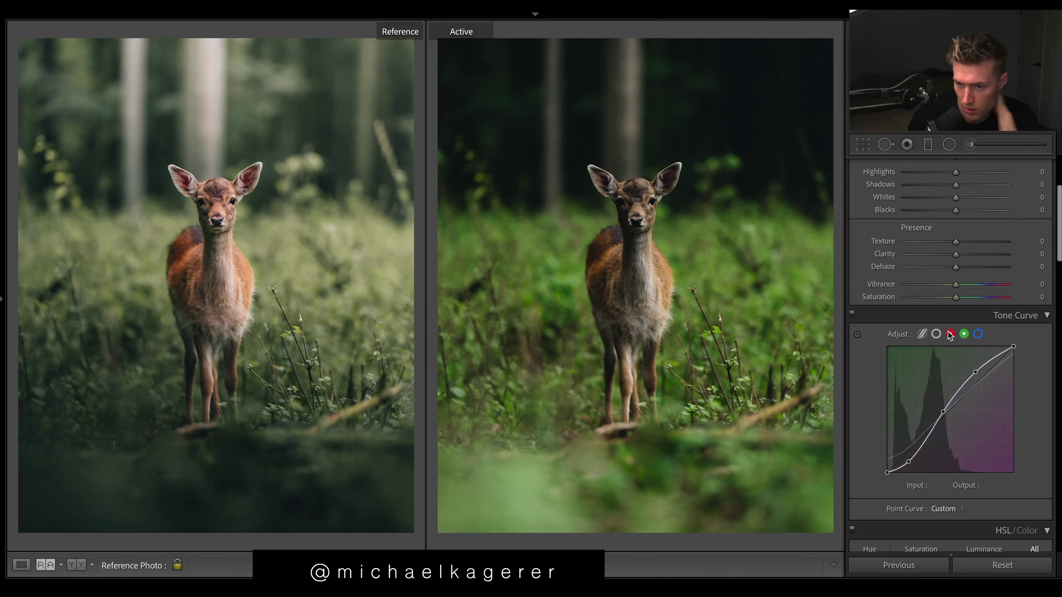
{"action": "left_click", "coordinate": [949, 334]}
{"action": "left_click", "coordinate": [978, 334]}
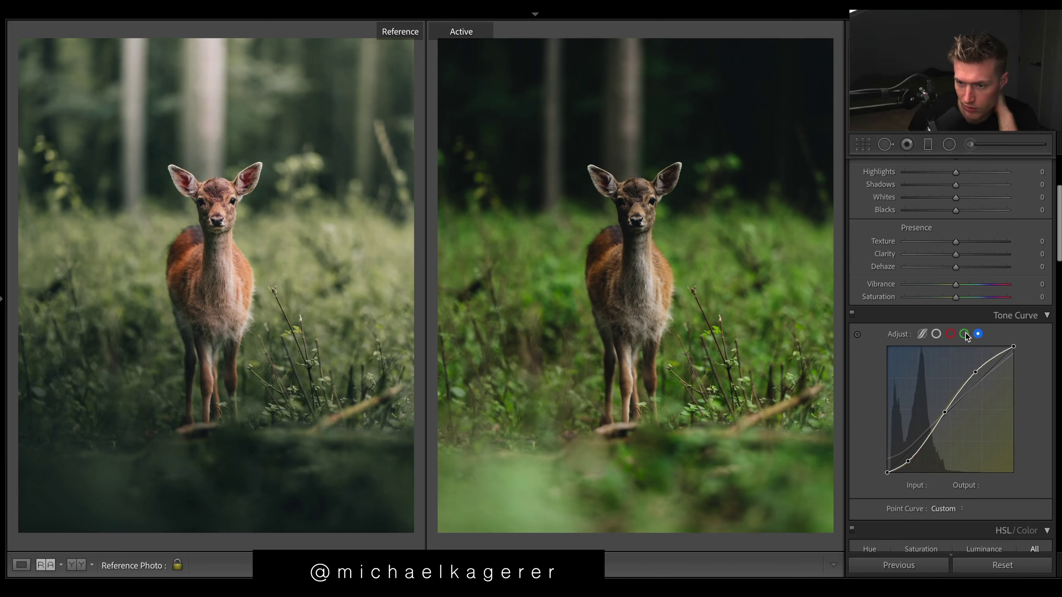
{"action": "left_click", "coordinate": [965, 334]}
{"action": "left_click", "coordinate": [950, 334]}
{"action": "left_click", "coordinate": [935, 334]}
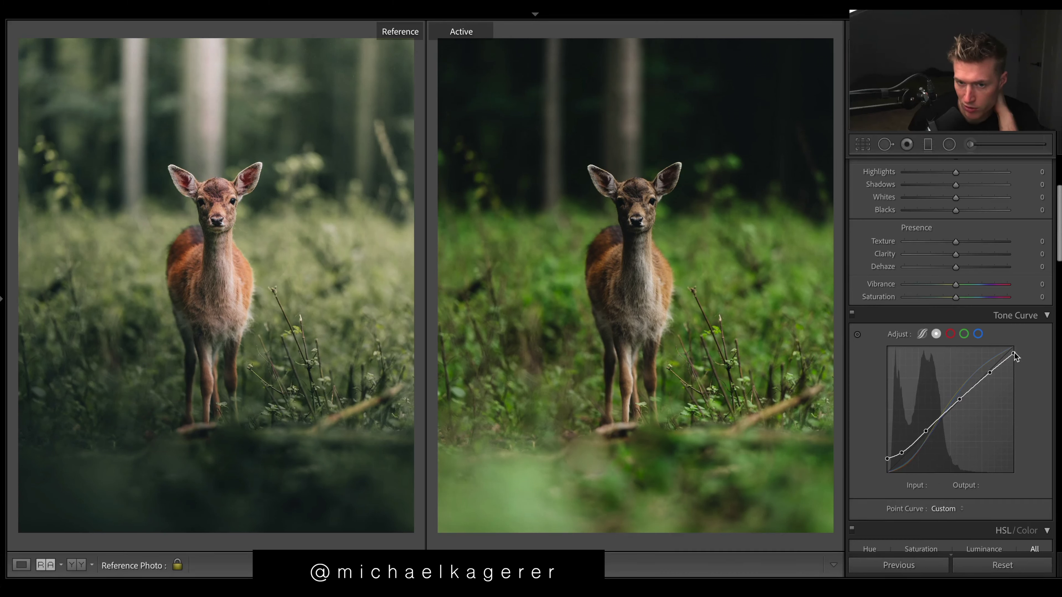
Step: Set Basic to Exposure −0.20, Contrast +19, Highlights −50, Shadows +80, Blacks +37, Clarity −12, Vibrance +10
{"action": "left_click_drag", "start_coordinate": [1015, 356], "coordinate": [1021, 348]}
{"action": "key", "text": "ctrl+z"}
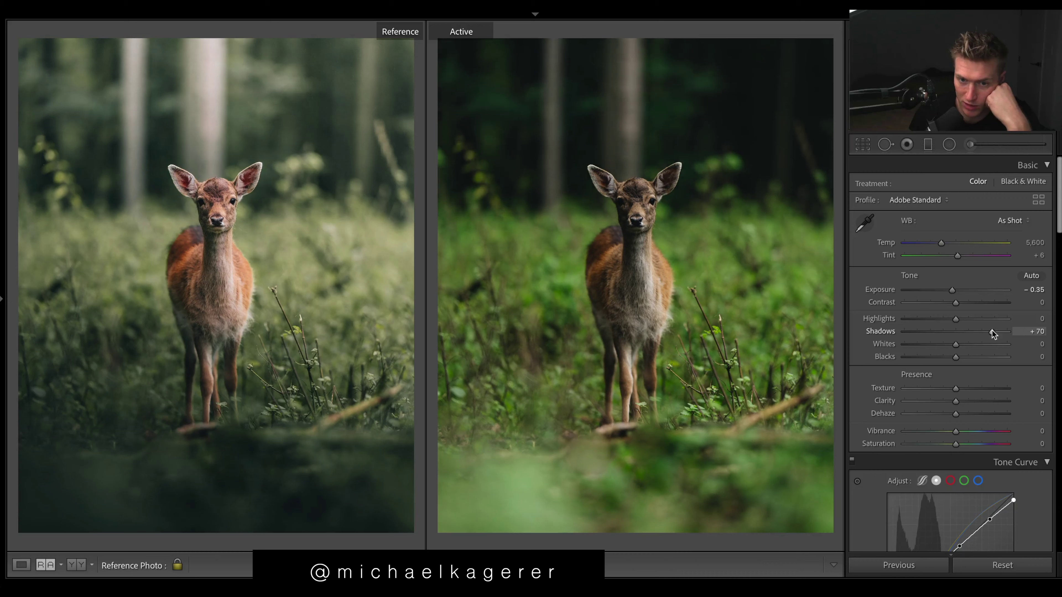
{"action": "left_click_drag", "start_coordinate": [1003, 331], "coordinate": [974, 356]}
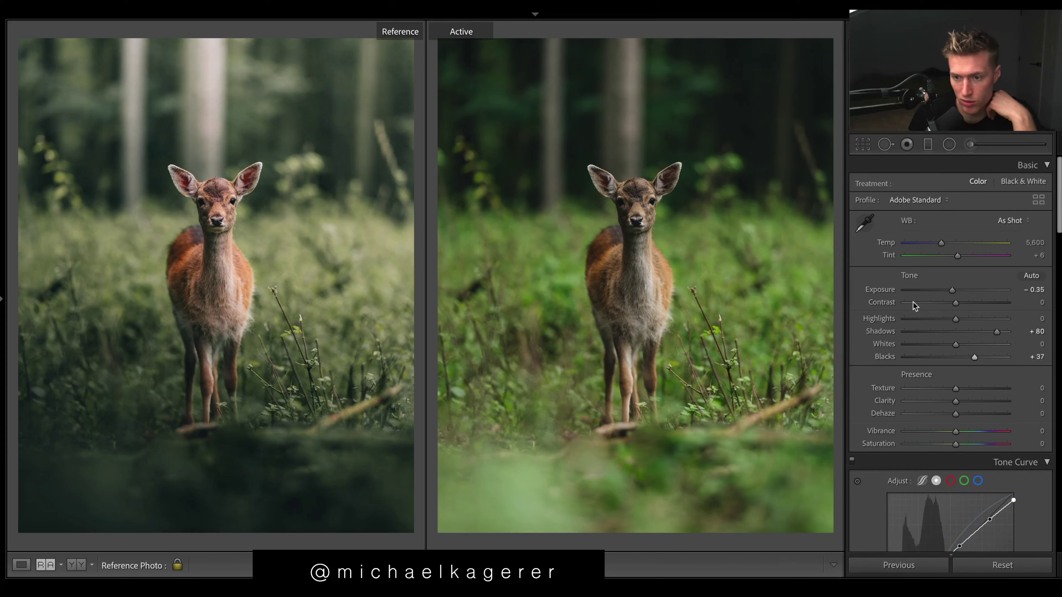
{"action": "left_click_drag", "start_coordinate": [932, 322], "coordinate": [930, 322]}
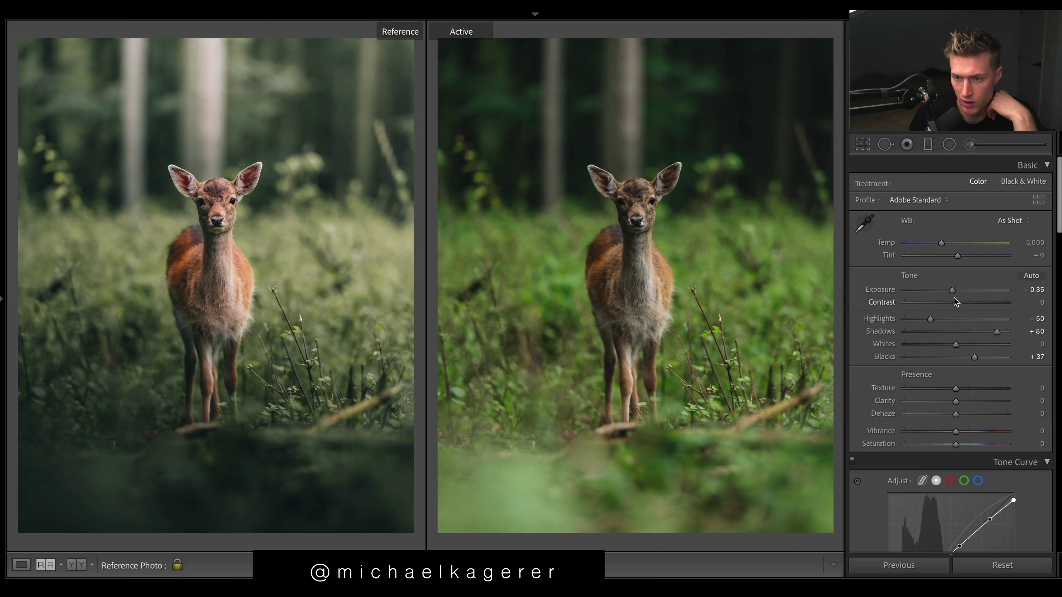
{"action": "left_click_drag", "start_coordinate": [955, 302], "coordinate": [965, 300]}
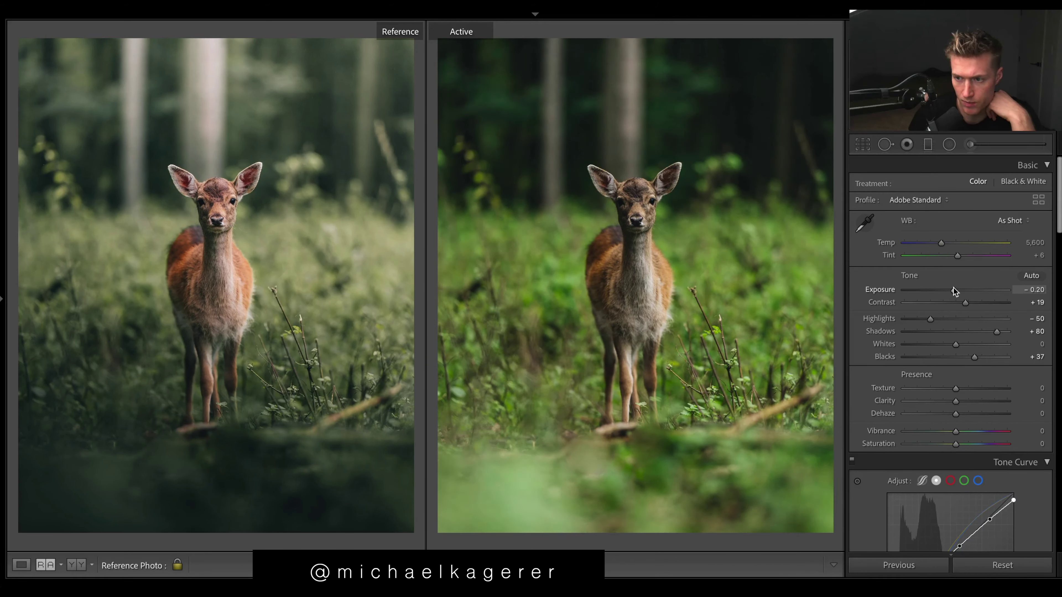
{"action": "scroll", "coordinate": [954, 334], "scroll_direction": "down", "scroll_amount": 1}
{"action": "left_click_drag", "start_coordinate": [956, 392], "coordinate": [959, 422]}
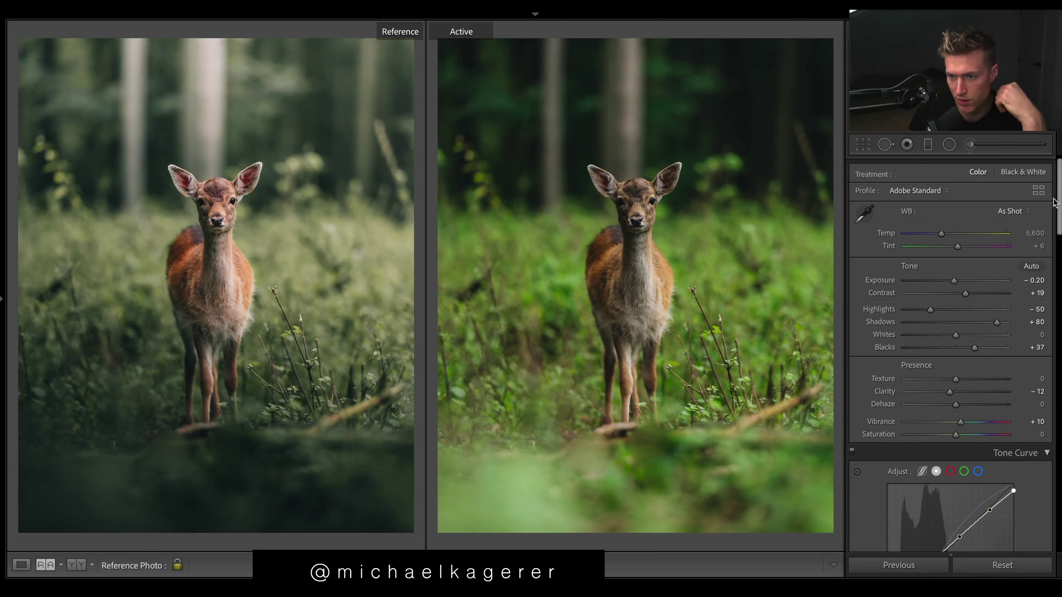
{"action": "left_click_drag", "start_coordinate": [1054, 203], "coordinate": [1054, 372]}
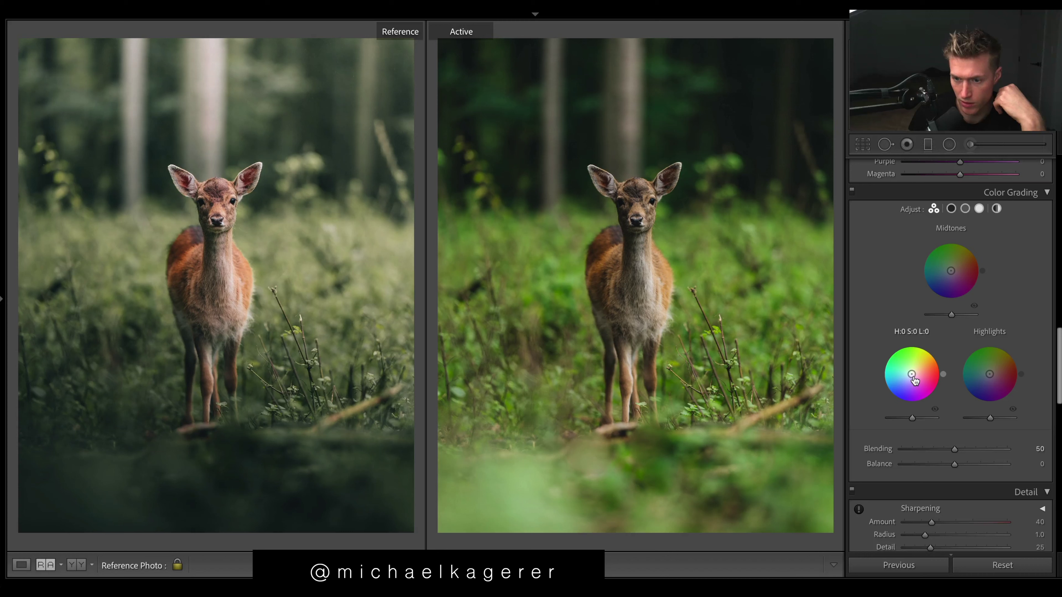
Step: Tint the shadows blue at hue 213 with saturation 15
{"action": "left_click_drag", "start_coordinate": [912, 377], "coordinate": [908, 378]}
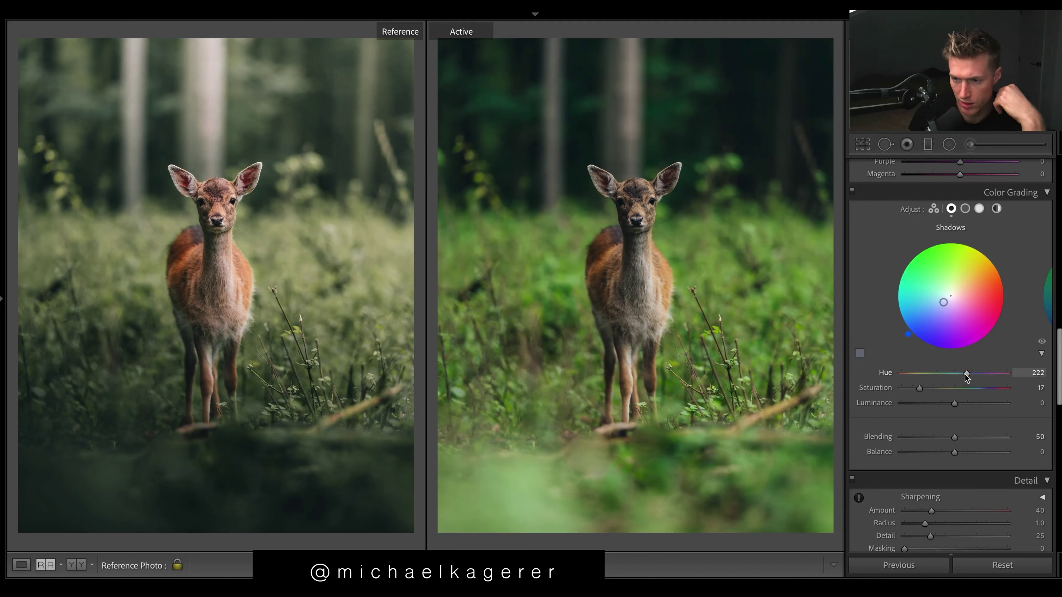
{"action": "left_click_drag", "start_coordinate": [969, 373], "coordinate": [963, 376]}
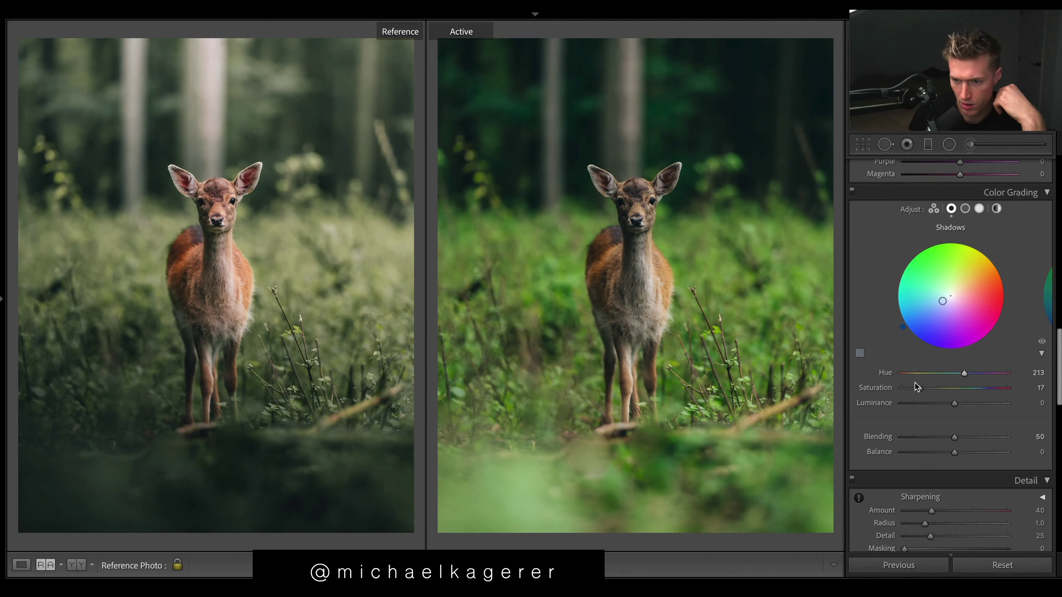
{"action": "left_click_drag", "start_coordinate": [917, 390], "coordinate": [916, 390]}
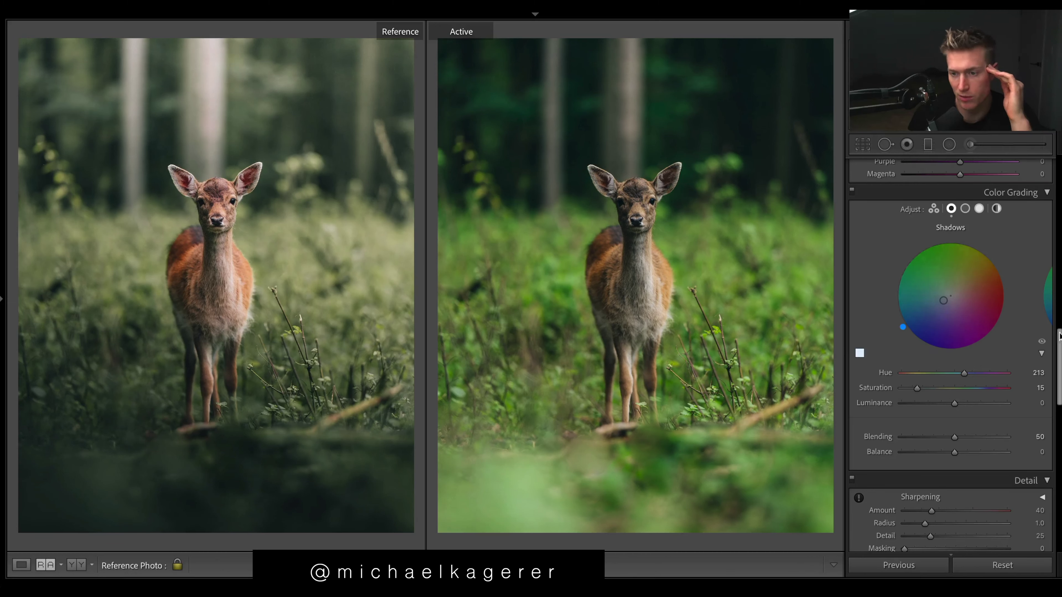
Step: Give the highlights a slight red tint at hue 7 with saturation 5
{"action": "left_click", "coordinate": [979, 208]}
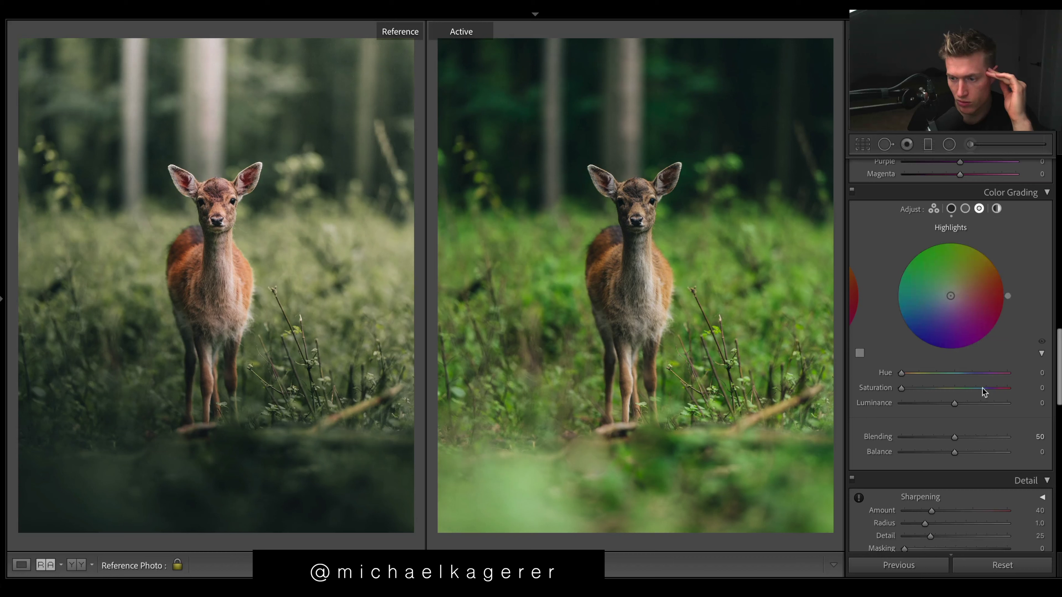
{"action": "left_click_drag", "start_coordinate": [950, 296], "coordinate": [952, 295]}
{"action": "mouse_move", "coordinate": [909, 372]}
{"action": "left_mouse_down"}
{"action": "mouse_move", "coordinate": [964, 373]}
{"action": "mouse_move", "coordinate": [900, 378]}
{"action": "left_mouse_up"}
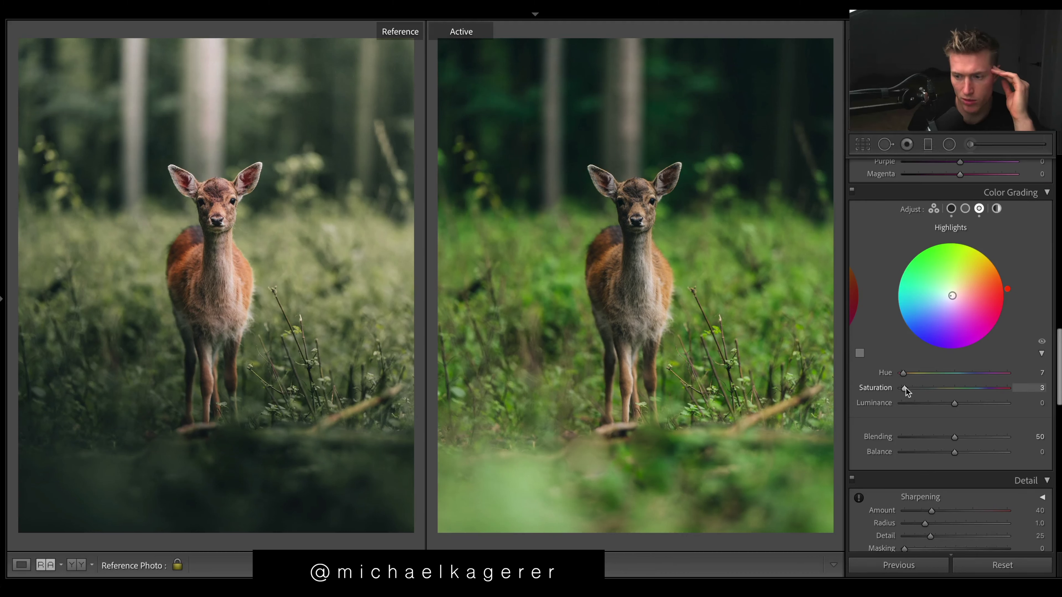
{"action": "left_click_drag", "start_coordinate": [906, 388], "coordinate": [907, 389]}
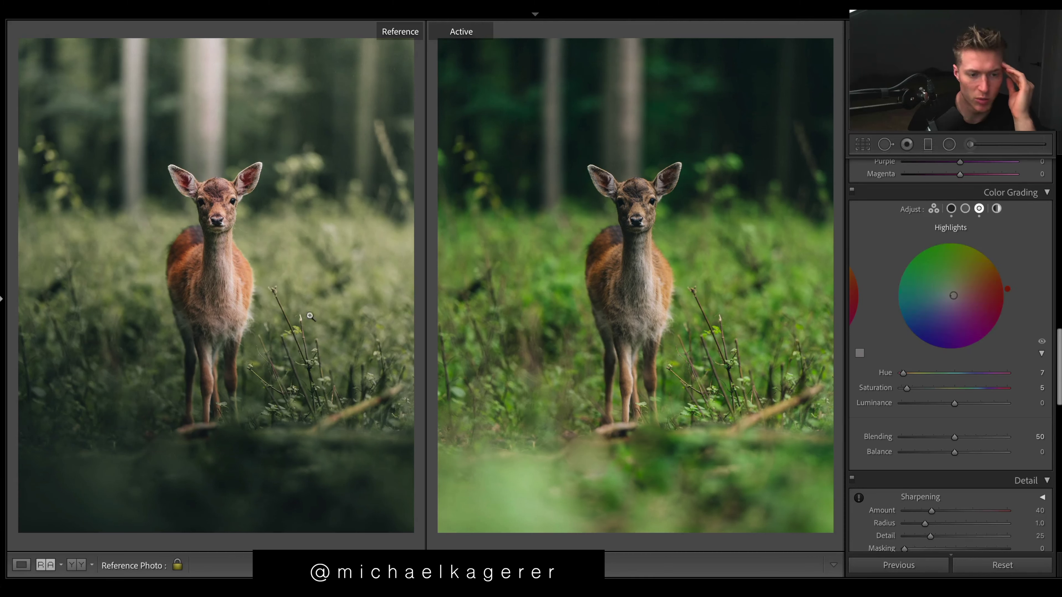
Step: Set the colour grading Blending to 100
{"action": "left_click", "coordinate": [951, 209]}
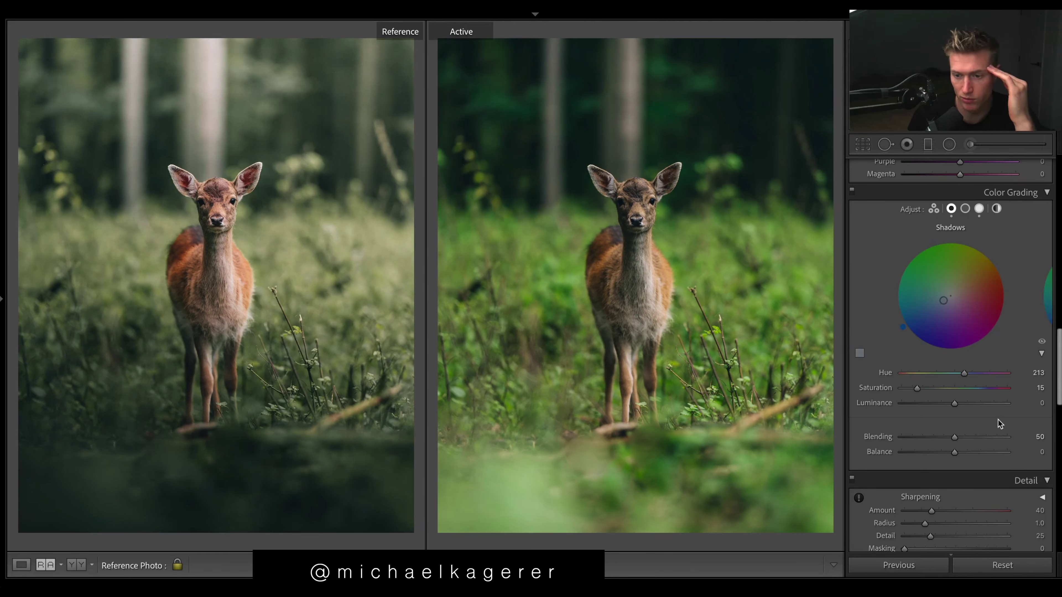
{"action": "left_click", "coordinate": [1029, 437]}
{"action": "type", "text": "0"}
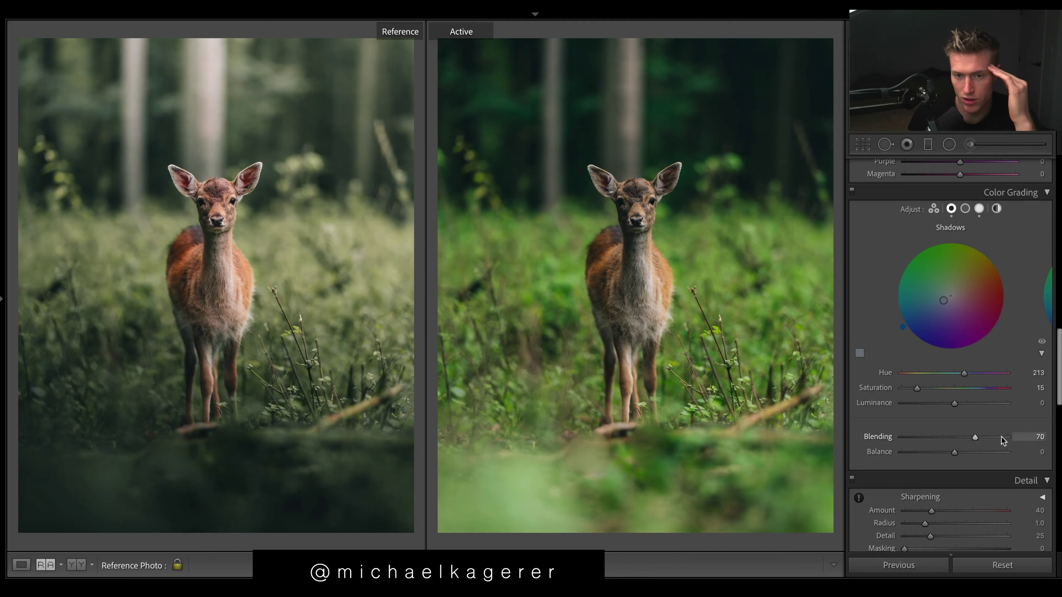
{"action": "type", "text": "1000"}
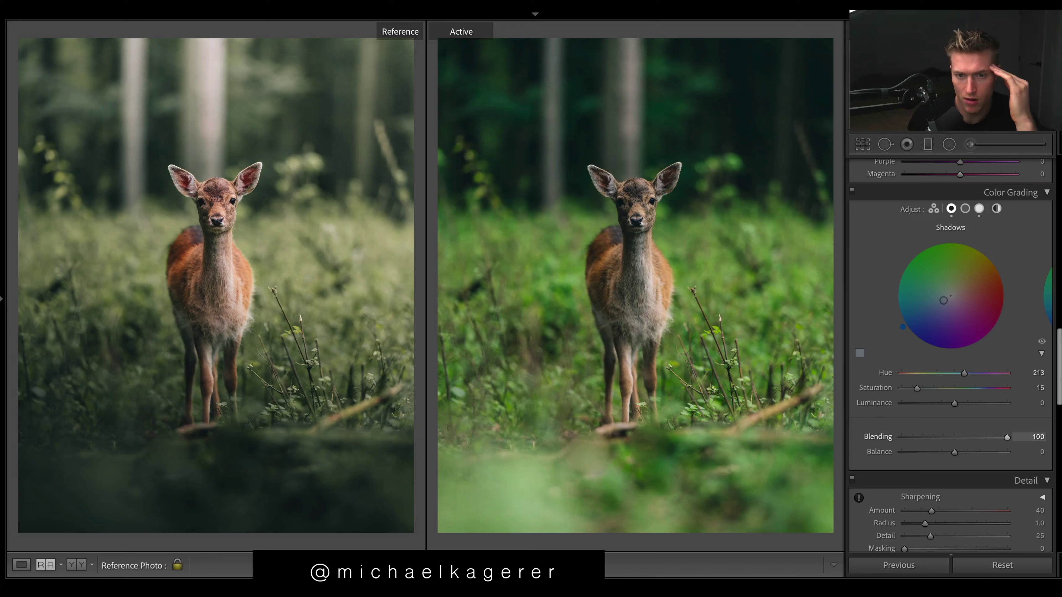
Step: Desaturate Greens to −53 and Yellows to −31, boost Reds and Oranges, and raise Yellow luminance to +48
{"action": "scroll", "coordinate": [938, 332], "scroll_direction": "up", "scroll_amount": 8}
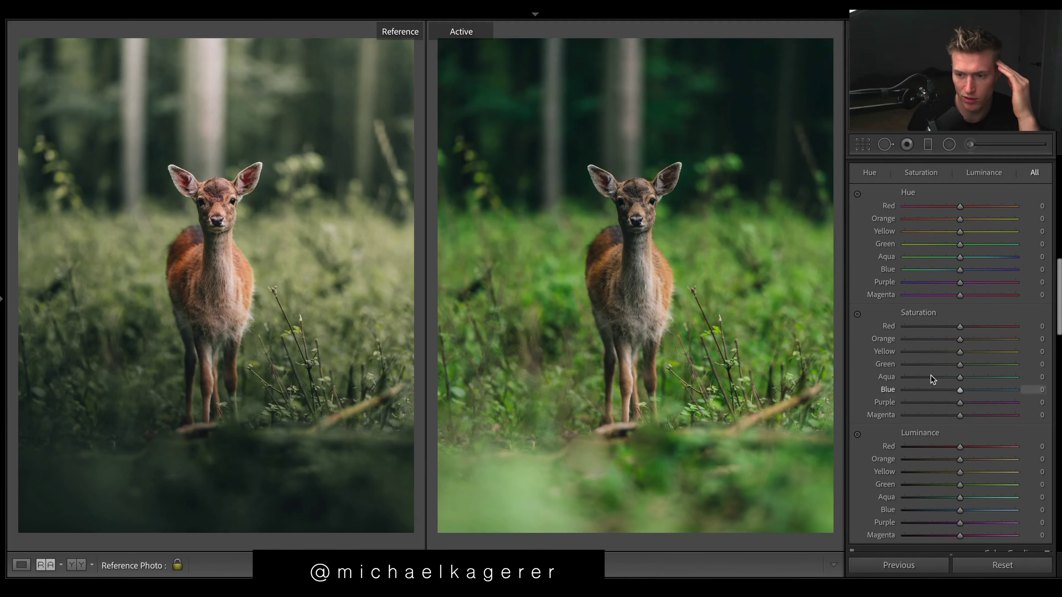
{"action": "left_click", "coordinate": [931, 364]}
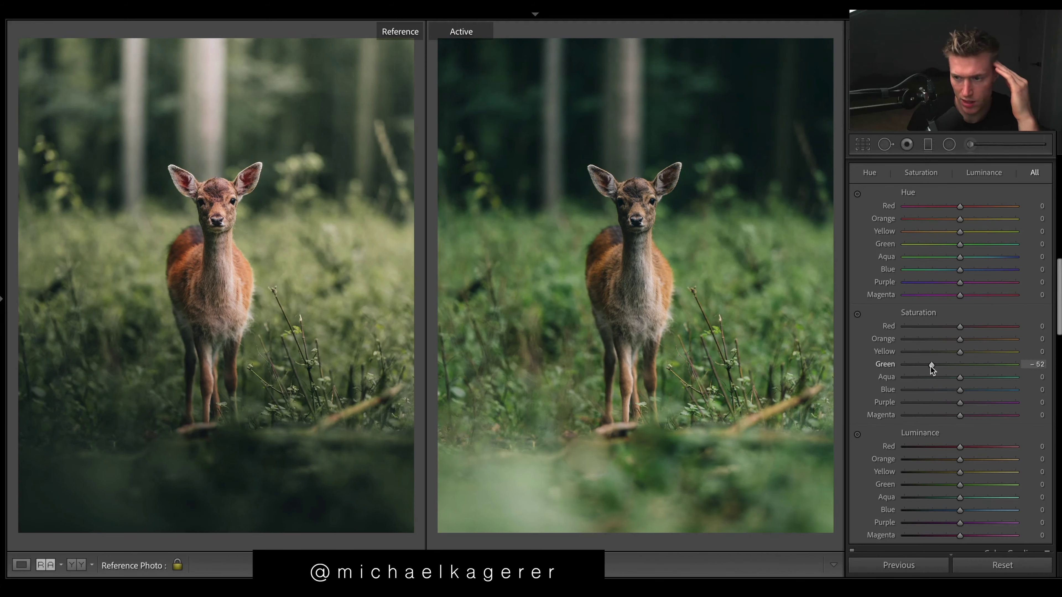
{"action": "left_click", "coordinate": [942, 352]}
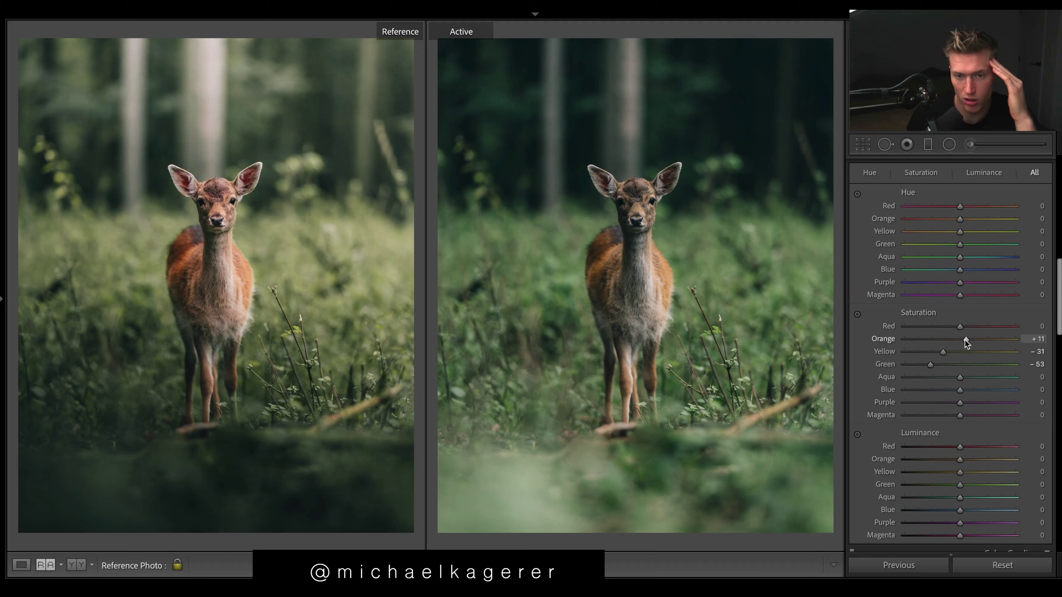
{"action": "left_click_drag", "start_coordinate": [965, 339], "coordinate": [970, 328]}
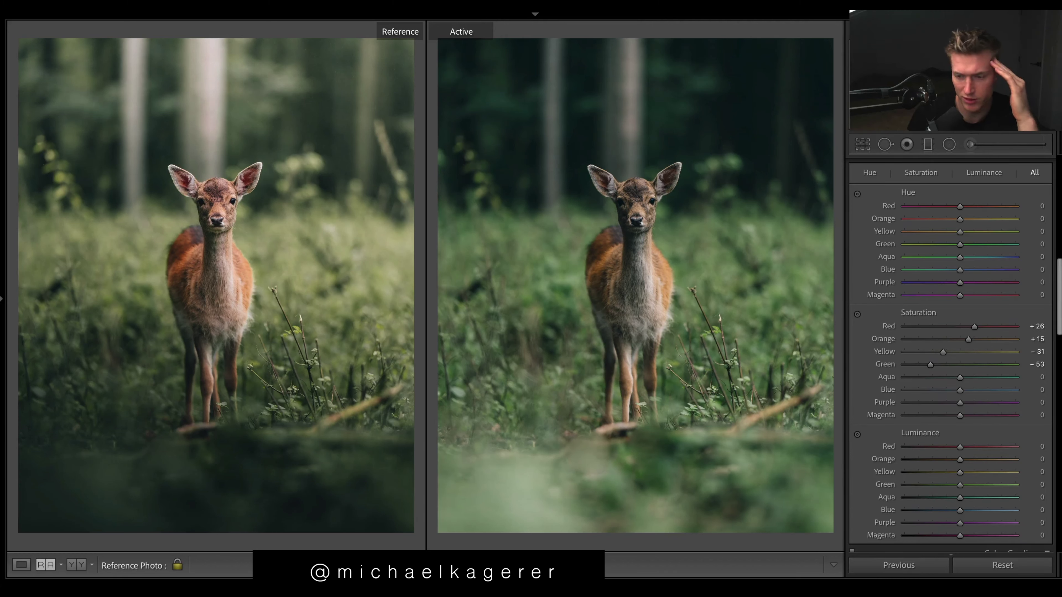
{"action": "mouse_move", "coordinate": [960, 472]}
{"action": "left_mouse_down"}
{"action": "mouse_move", "coordinate": [975, 473]}
{"action": "mouse_move", "coordinate": [954, 457]}
{"action": "left_mouse_up"}
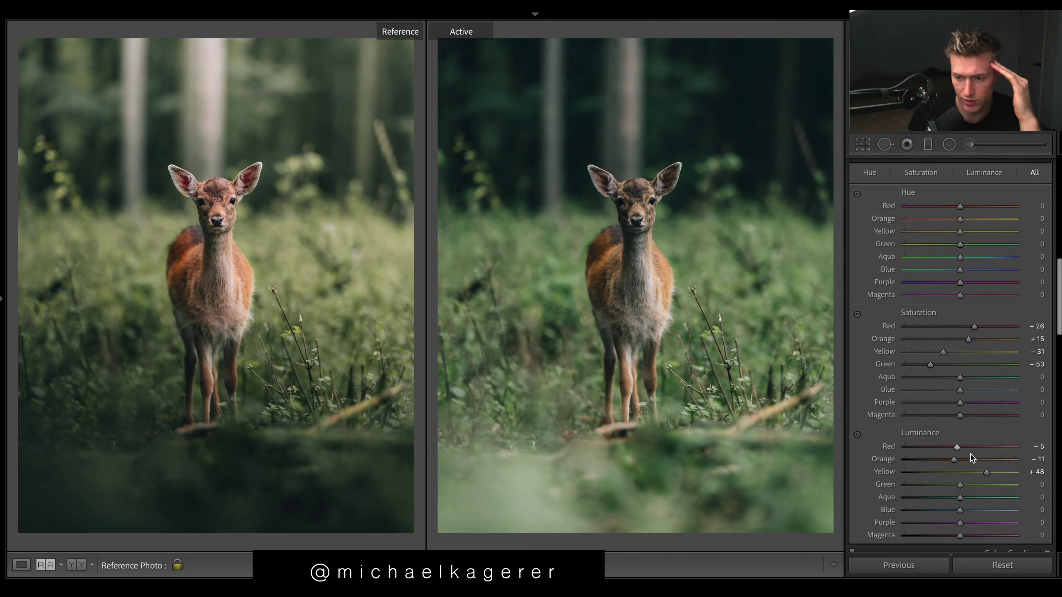
{"action": "mouse_move", "coordinate": [960, 510]}
{"action": "left_mouse_down"}
{"action": "mouse_move", "coordinate": [940, 510]}
{"action": "mouse_move", "coordinate": [959, 511]}
{"action": "left_mouse_up"}
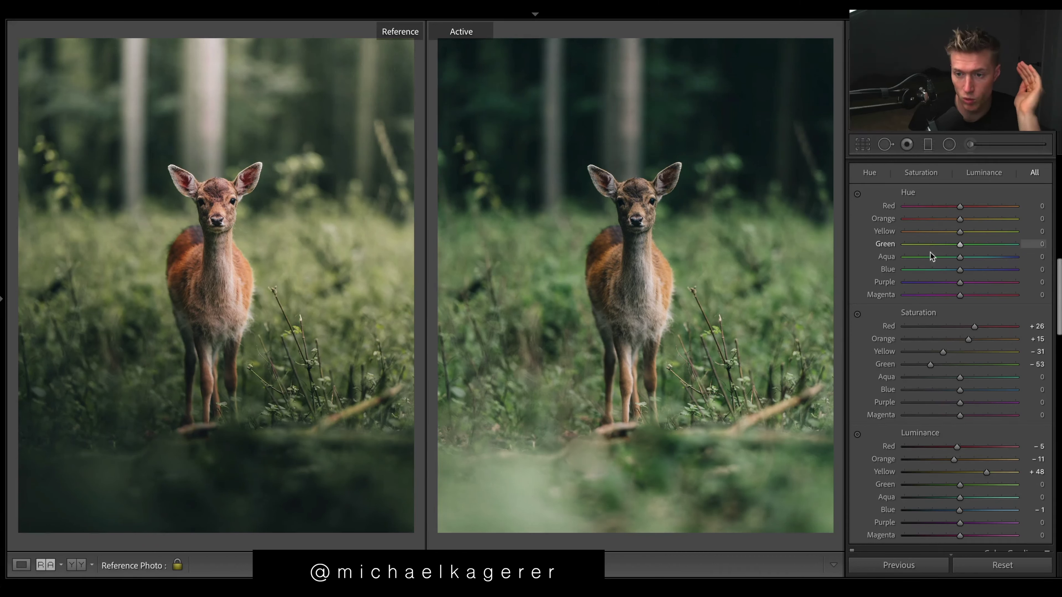
Step: Shift the Green hue to −59 and push the Yellow hue toward green
{"action": "left_click", "coordinate": [924, 245]}
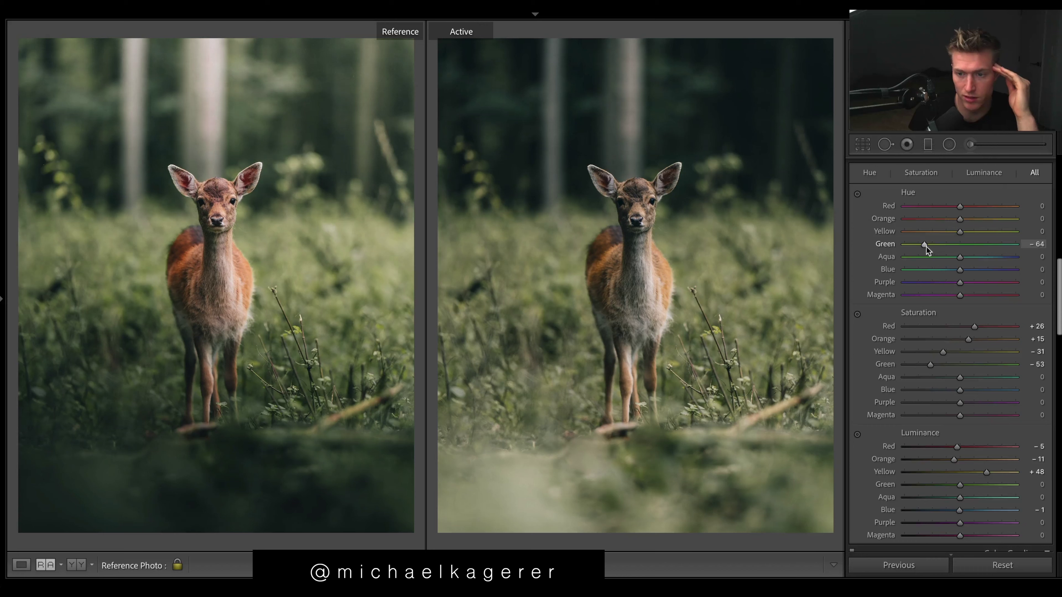
{"action": "left_click_drag", "start_coordinate": [928, 244], "coordinate": [930, 248]}
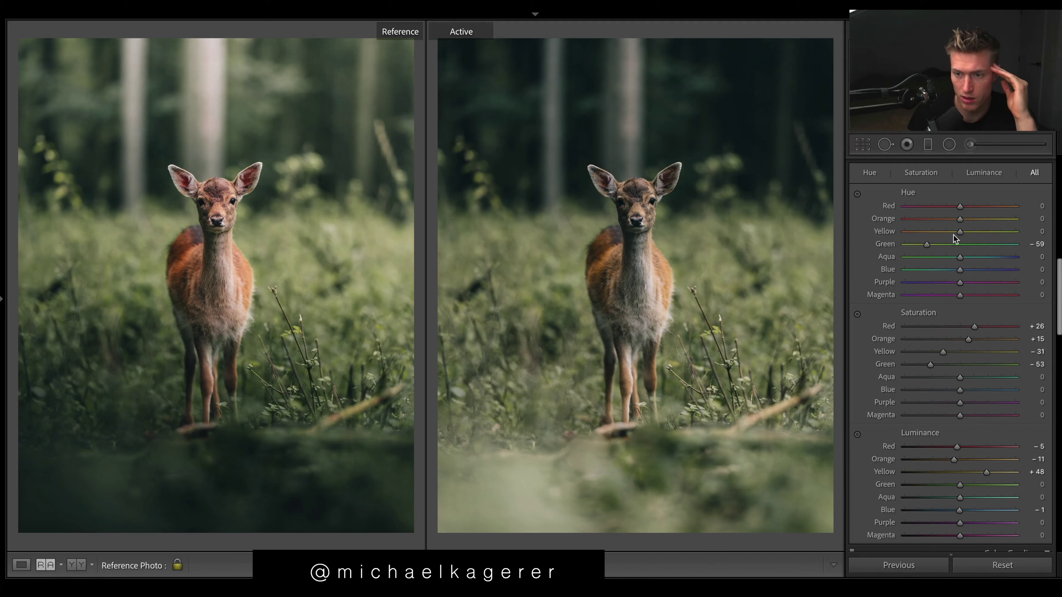
{"action": "left_click_drag", "start_coordinate": [959, 232], "coordinate": [973, 205]}
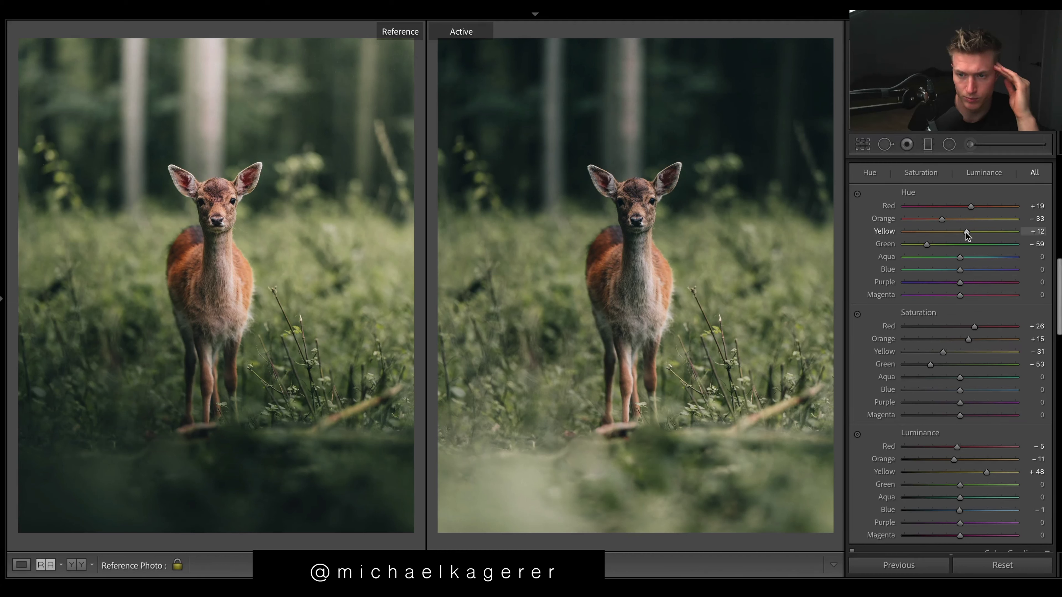
{"action": "left_click_drag", "start_coordinate": [966, 232], "coordinate": [973, 231]}
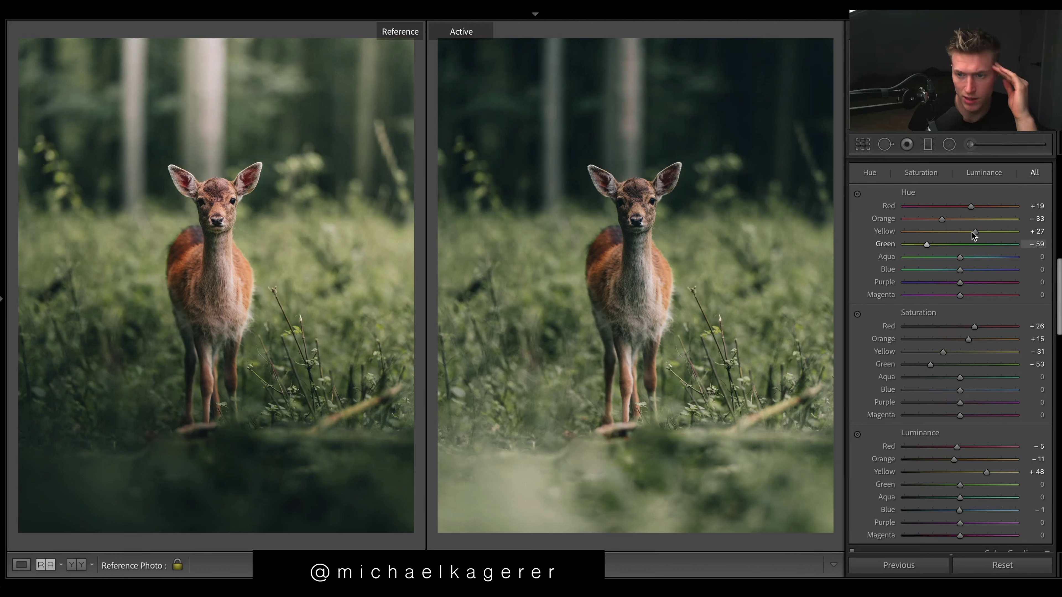
{"action": "left_click_drag", "start_coordinate": [971, 233], "coordinate": [973, 238]}
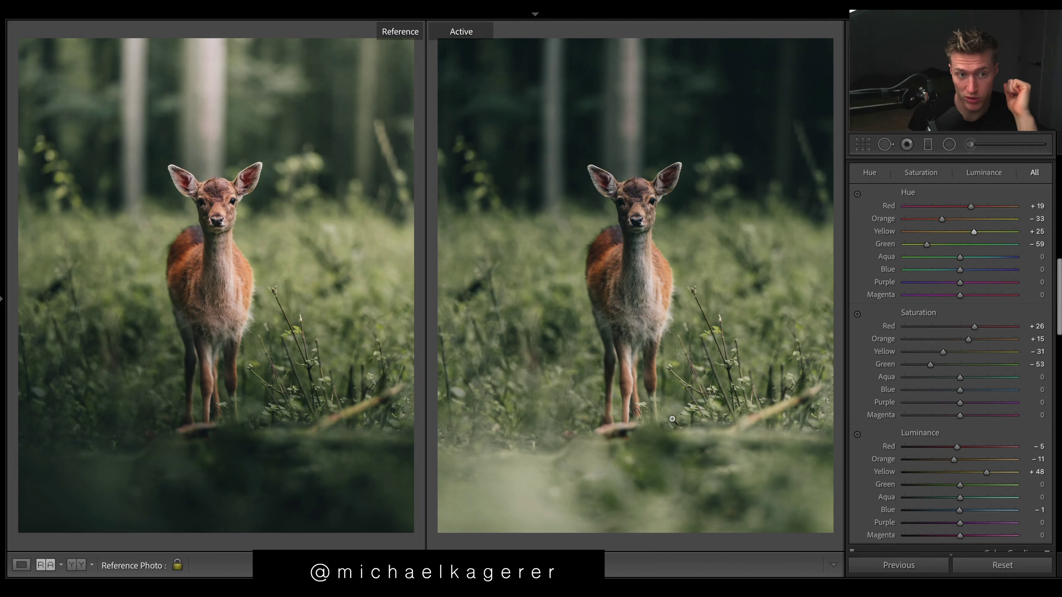
Step: Desaturate Blues to −35 and Aquas to −30, and darken Blue luminance to −20
{"action": "left_click_drag", "start_coordinate": [1035, 390], "coordinate": [932, 404]}
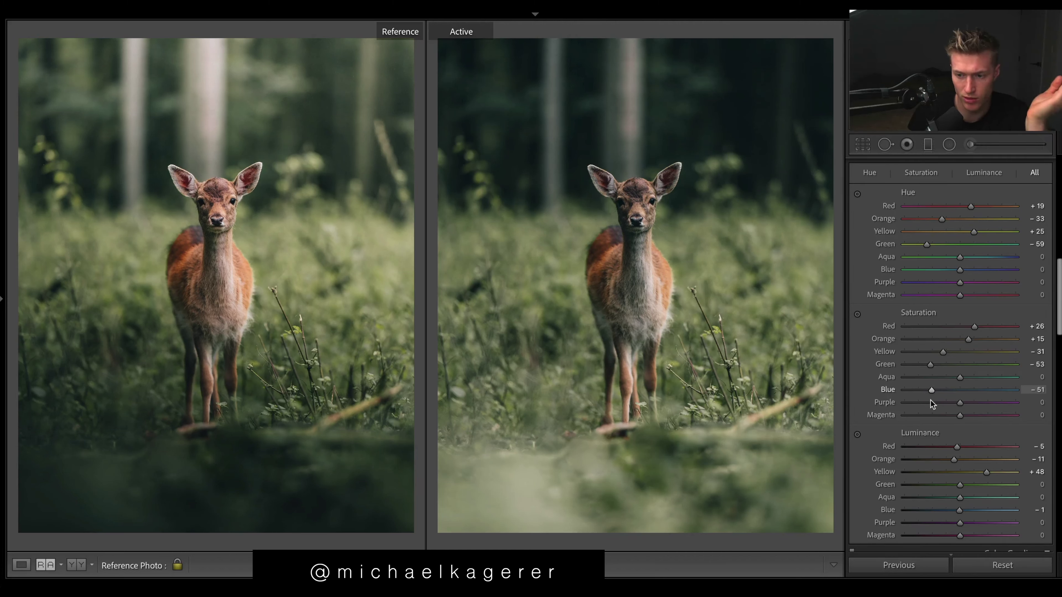
{"action": "left_click_drag", "start_coordinate": [932, 390], "coordinate": [940, 390]}
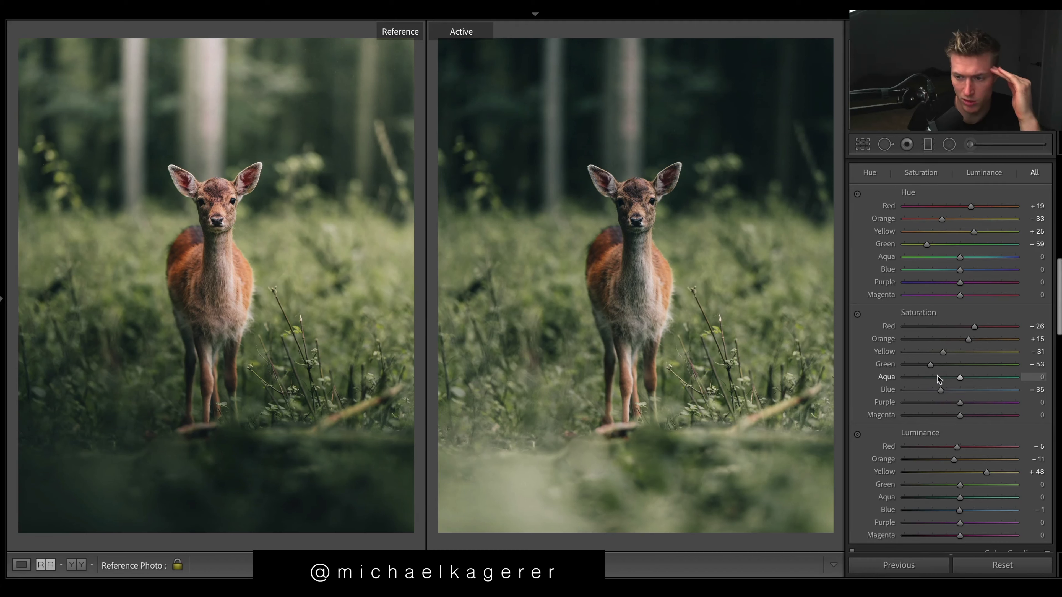
{"action": "left_click_drag", "start_coordinate": [940, 380], "coordinate": [944, 379]}
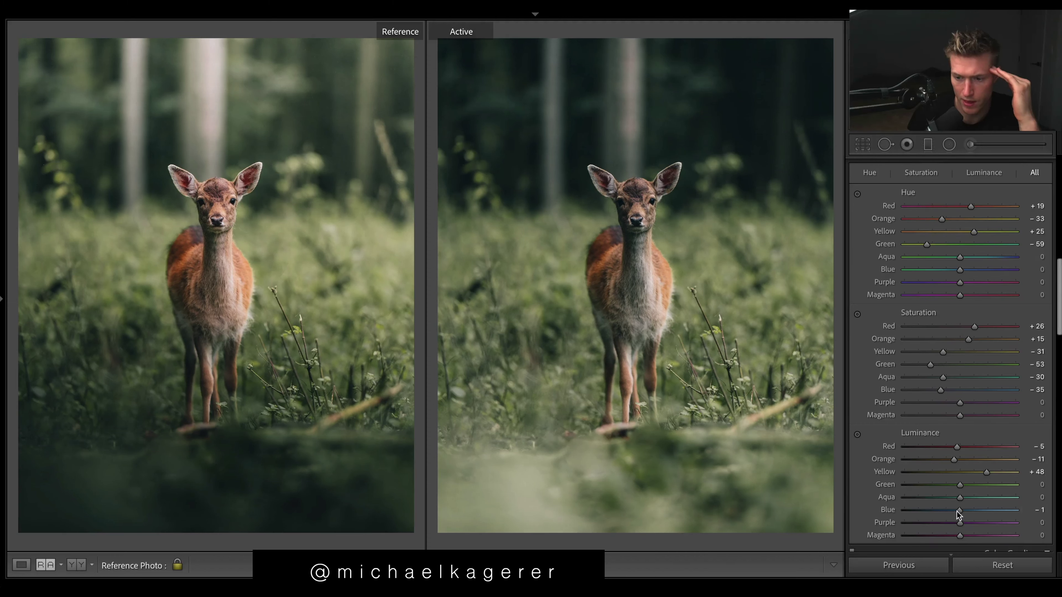
{"action": "mouse_move", "coordinate": [959, 510]}
{"action": "left_mouse_down"}
{"action": "mouse_move", "coordinate": [906, 509]}
{"action": "mouse_move", "coordinate": [947, 505]}
{"action": "left_mouse_up"}
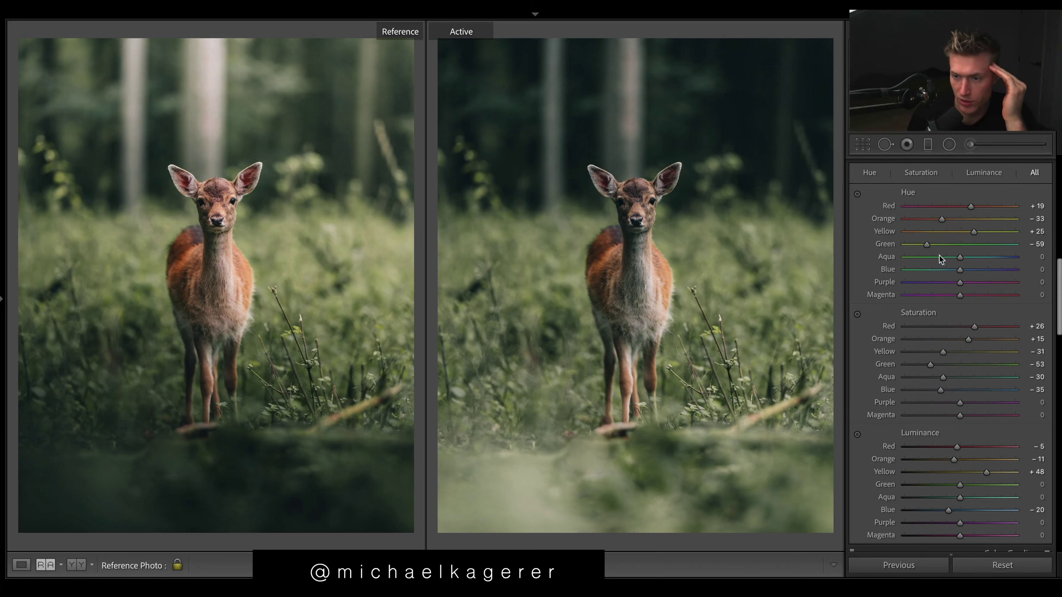
Step: Settle the Yellow hue at +19 and set the Aqua hue to −15
{"action": "left_click_drag", "start_coordinate": [974, 232], "coordinate": [969, 233]}
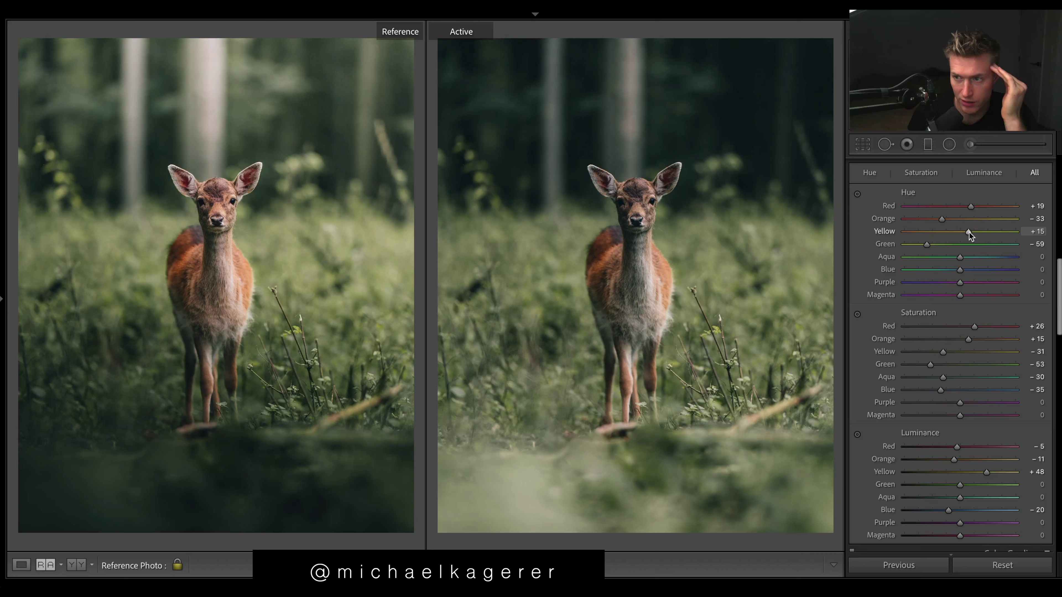
{"action": "left_click_drag", "start_coordinate": [970, 235], "coordinate": [971, 236]}
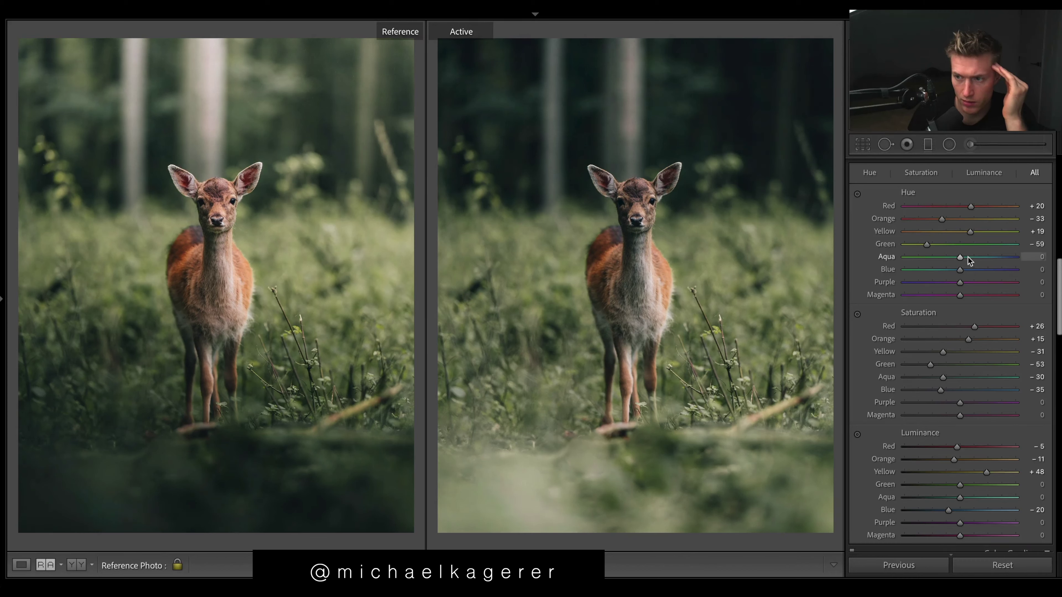
{"action": "left_click_drag", "start_coordinate": [968, 258], "coordinate": [951, 272]}
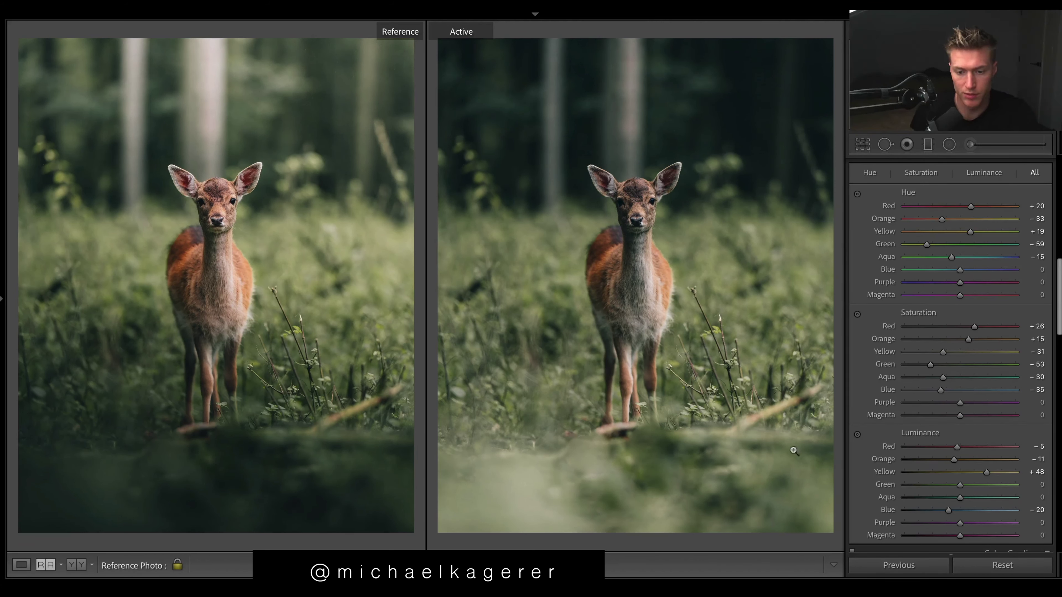
Step: Darken the foreground with the lower graduated filter at Exposure −2.51
{"action": "key", "text": "m"}
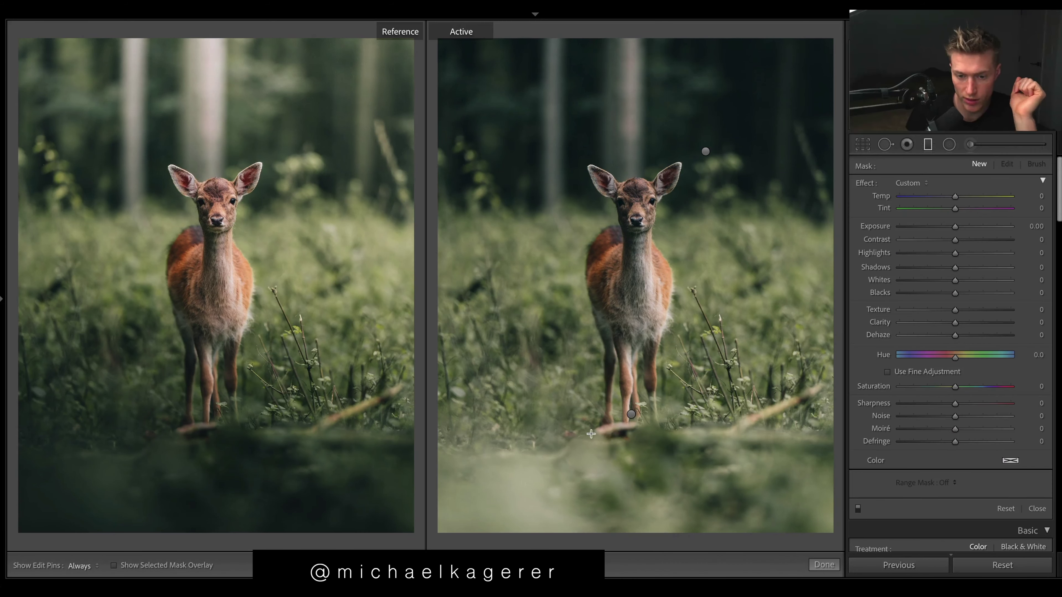
{"action": "left_click", "coordinate": [630, 414]}
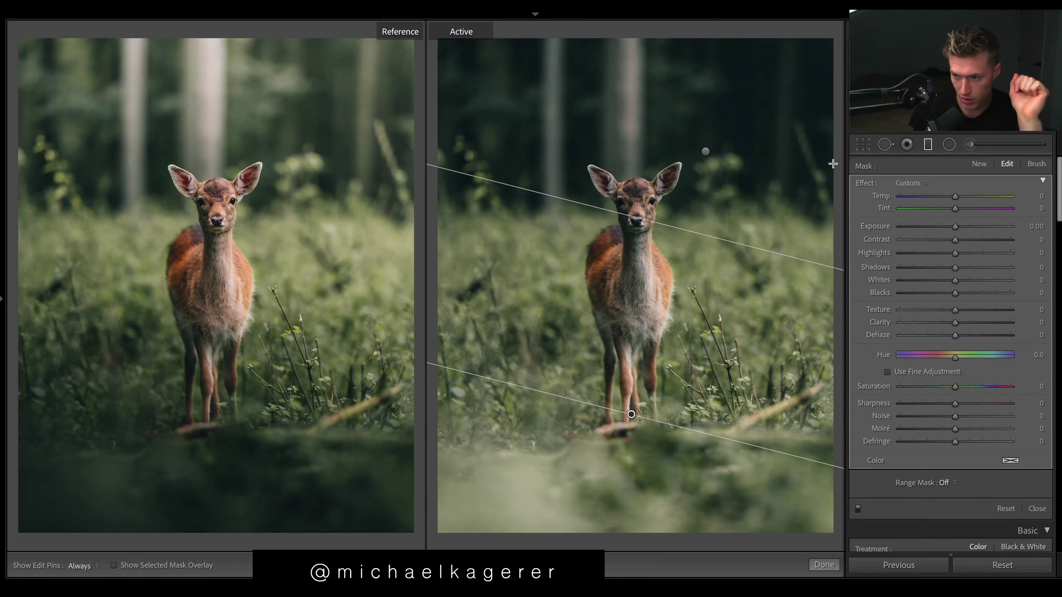
{"action": "left_click_drag", "start_coordinate": [955, 227], "coordinate": [933, 228]}
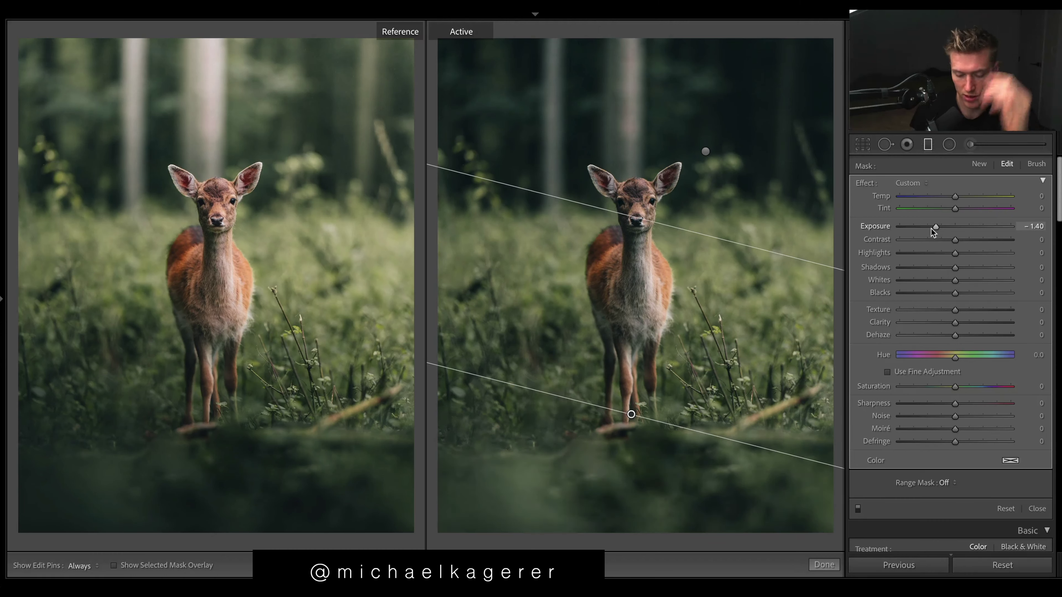
{"action": "key", "text": "o"}
{"action": "key", "text": "o"}
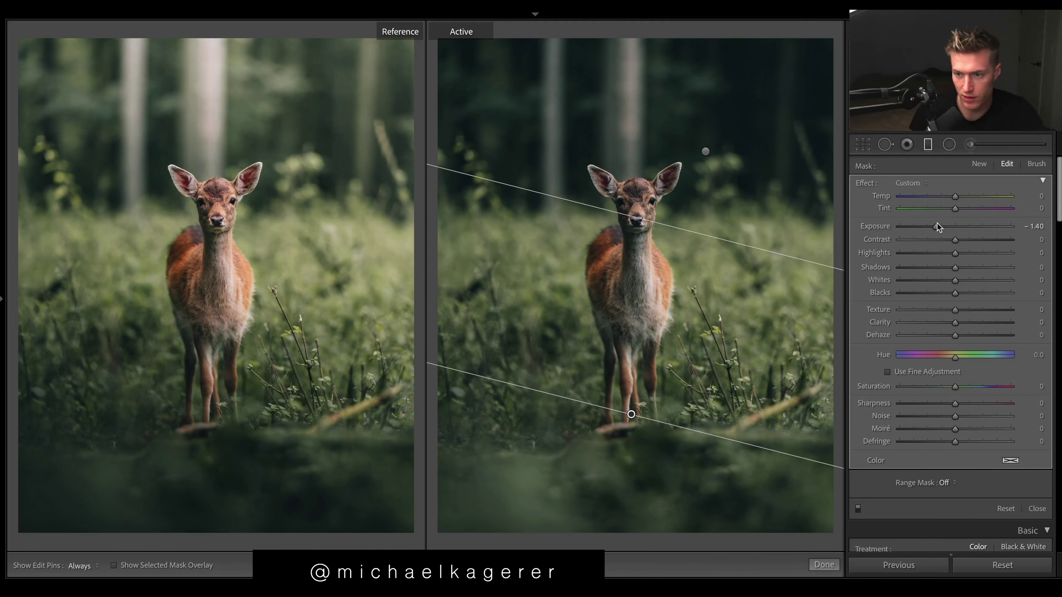
{"action": "left_click_drag", "start_coordinate": [936, 223], "coordinate": [921, 224]}
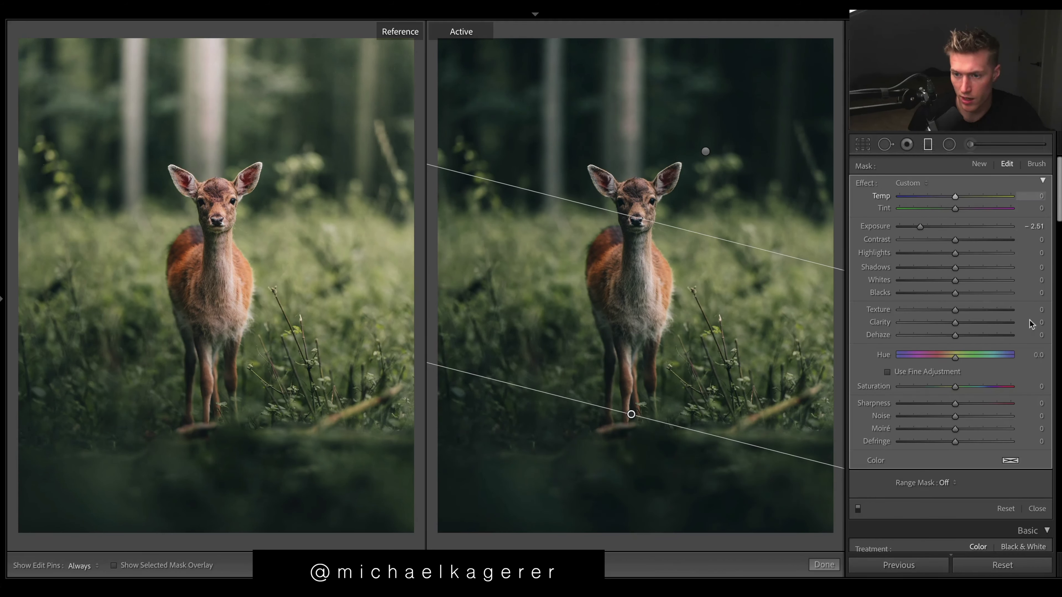
Step: Set the lower filter's Texture −15, Clarity −15 and Dehaze −16
{"action": "mouse_move", "coordinate": [955, 309]}
{"action": "left_mouse_down"}
{"action": "mouse_move", "coordinate": [887, 324]}
{"action": "mouse_move", "coordinate": [953, 321]}
{"action": "left_mouse_up"}
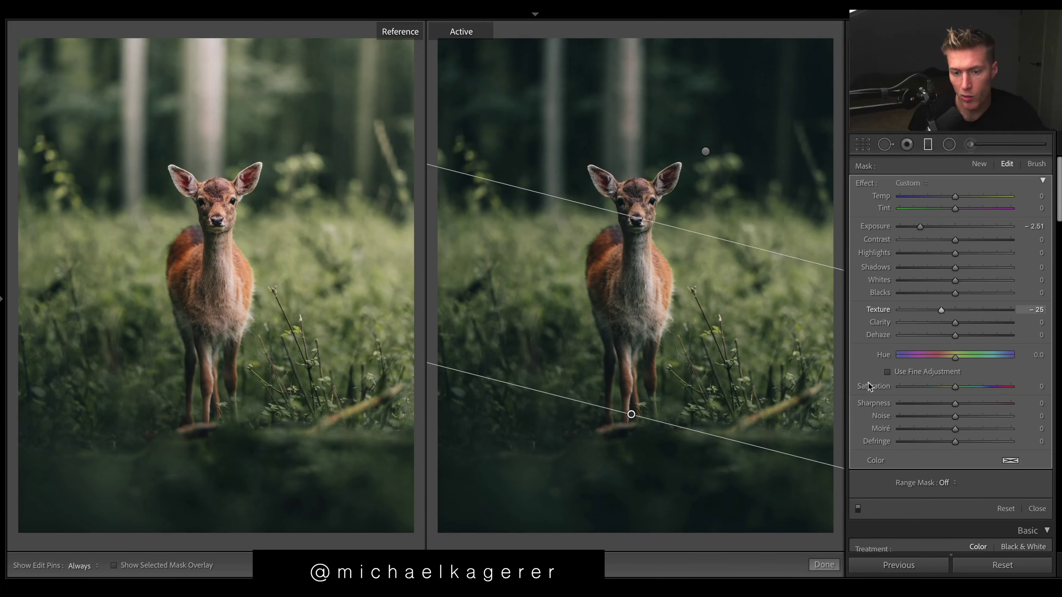
{"action": "left_click", "coordinate": [939, 310]}
{"action": "left_click_drag", "start_coordinate": [939, 309], "coordinate": [946, 310]}
{"action": "left_click", "coordinate": [948, 322]}
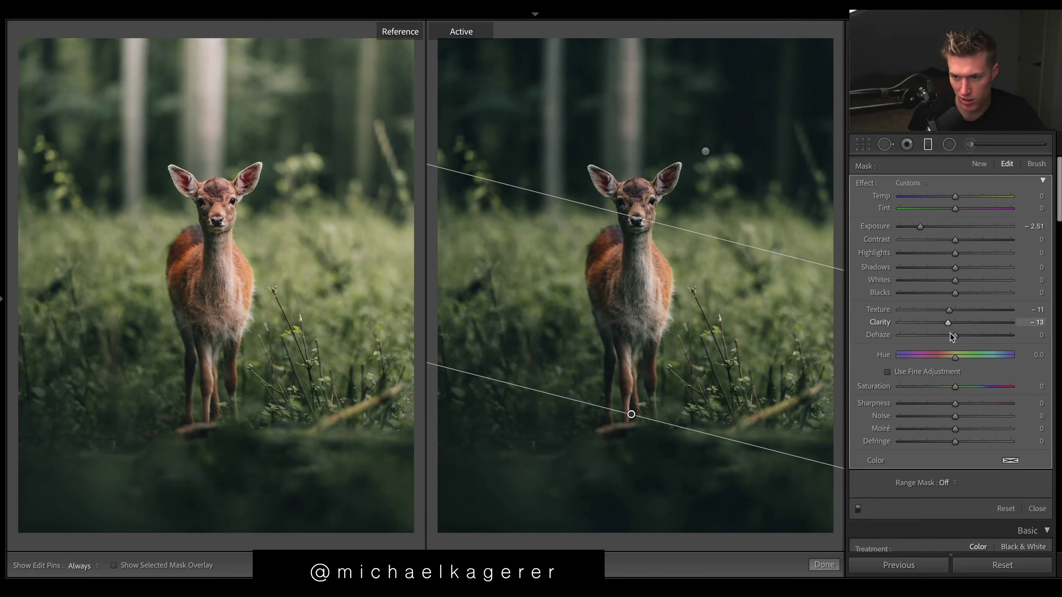
{"action": "left_click_drag", "start_coordinate": [949, 334], "coordinate": [946, 334]}
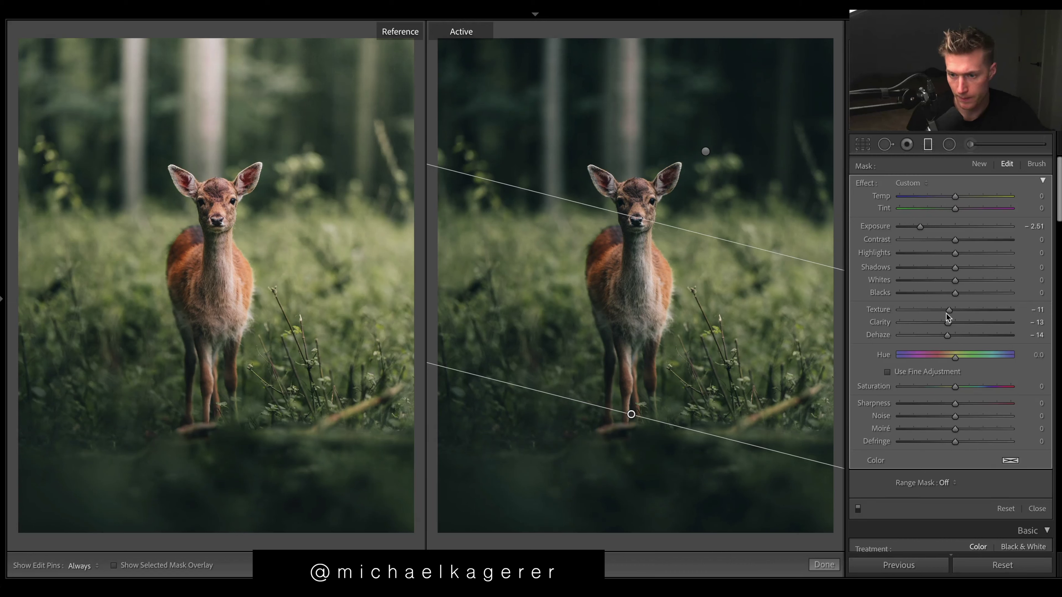
{"action": "left_click_drag", "start_coordinate": [947, 314], "coordinate": [946, 313]}
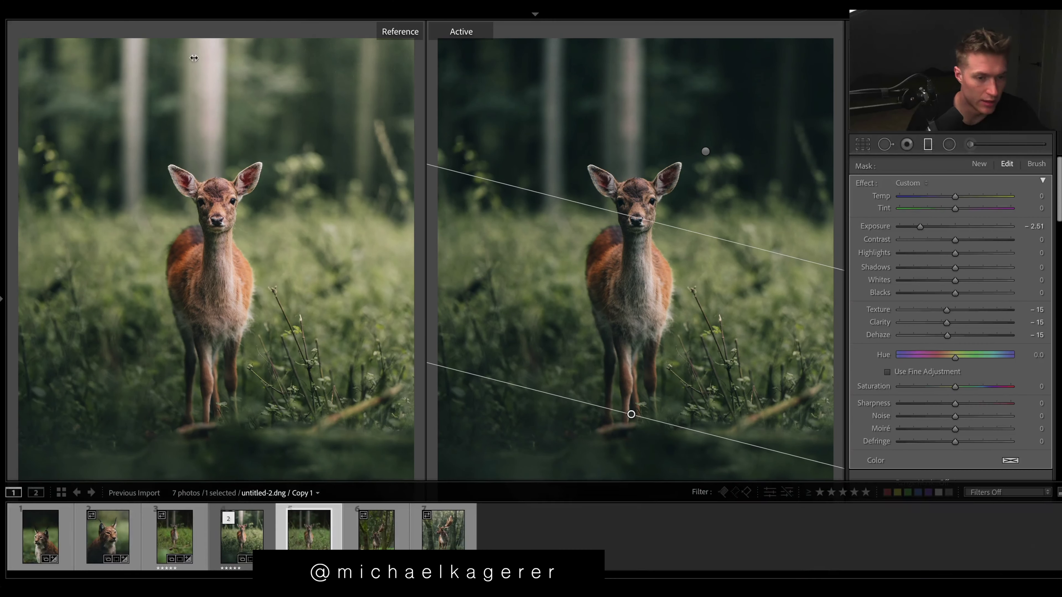
{"action": "left_click", "coordinate": [705, 151]}
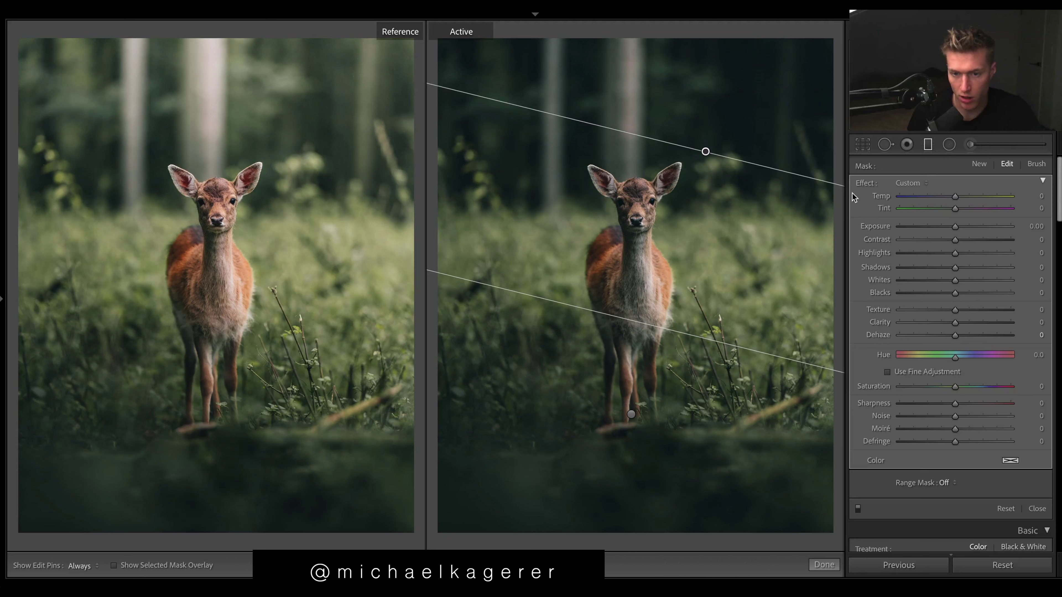
Step: Show the mask overlay and set the top graduated filter to Exposure 1.57, Texture -15, Clarity -16, Temp 5
{"action": "key", "text": "o"}
{"action": "key", "text": "o"}
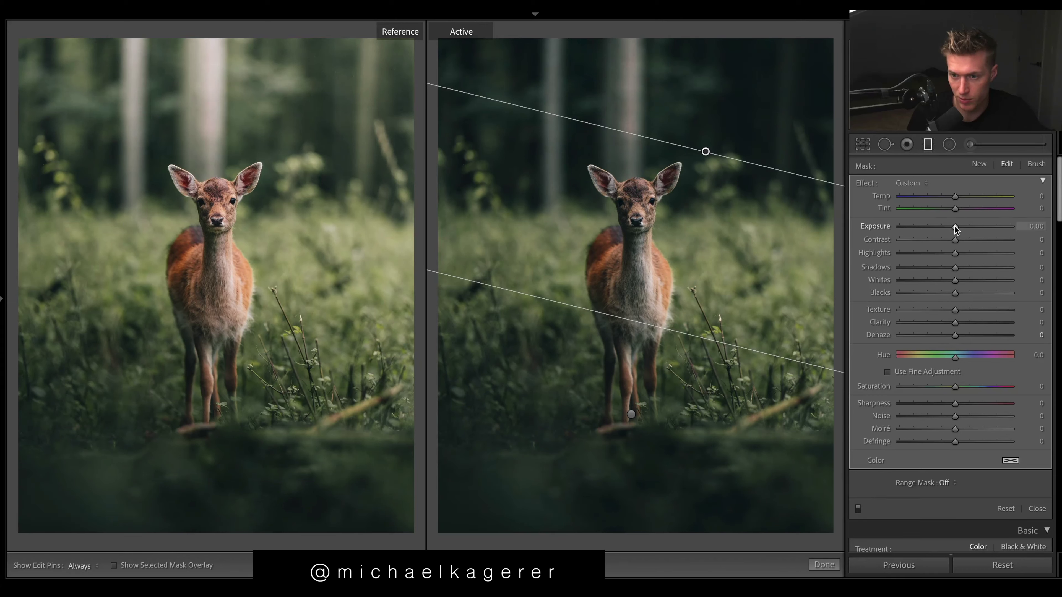
{"action": "left_click_drag", "start_coordinate": [955, 227], "coordinate": [976, 230]}
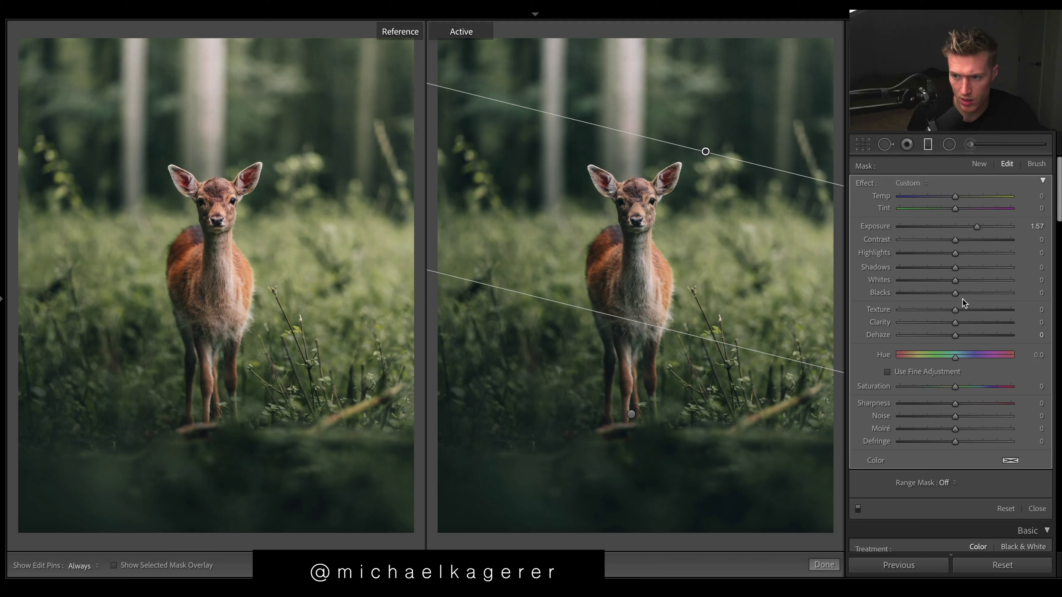
{"action": "left_click_drag", "start_coordinate": [955, 310], "coordinate": [945, 322]}
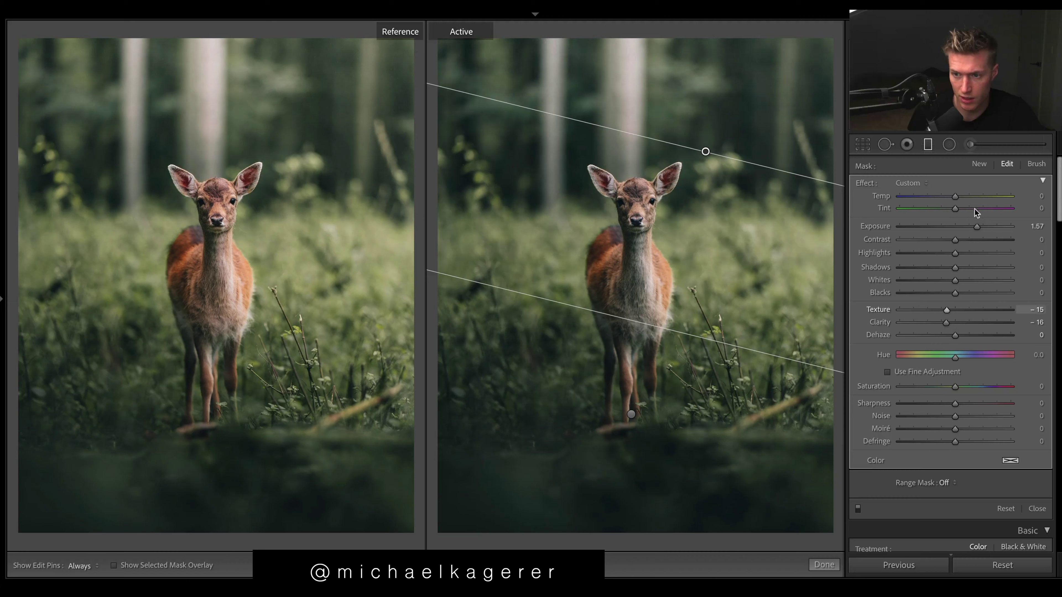
{"action": "left_click_drag", "start_coordinate": [955, 197], "coordinate": [956, 197]}
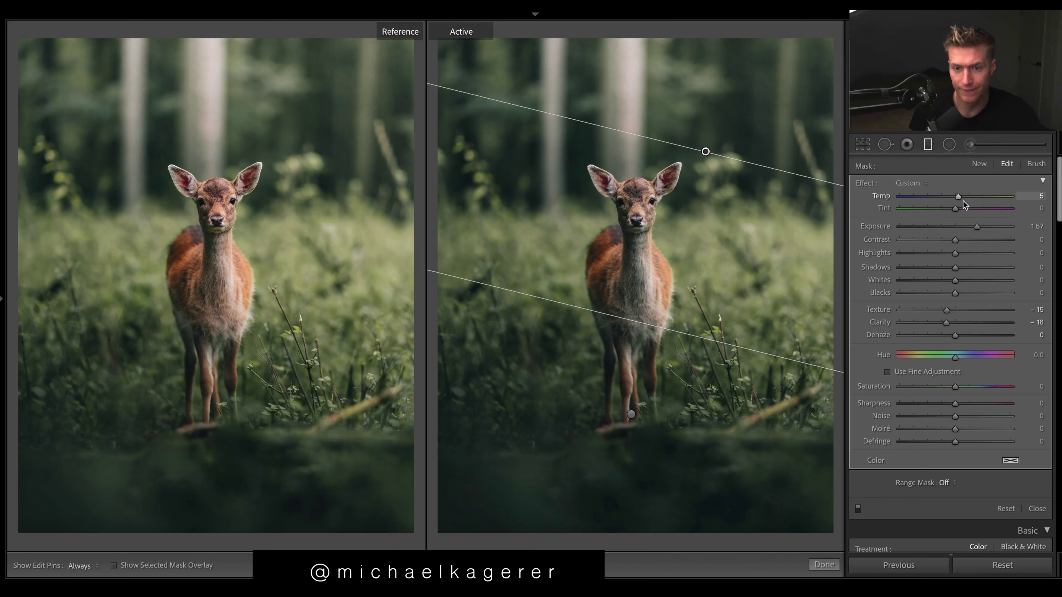
{"action": "key", "text": "m"}
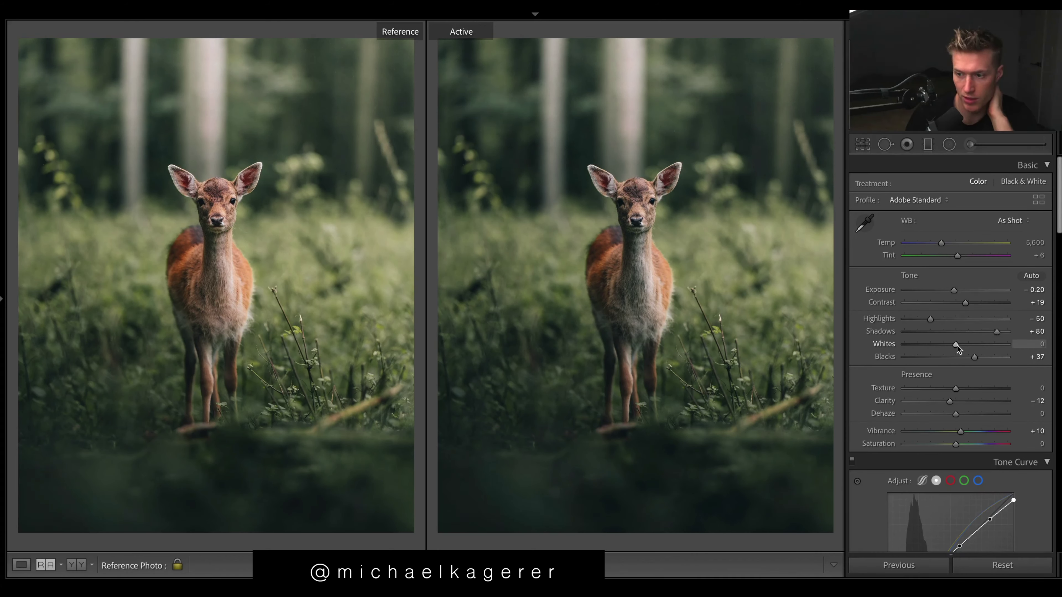
Step: Lift the whole photo's tones to Whites +15, Blacks +50 and Shadows +96
{"action": "mouse_move", "coordinate": [959, 345]}
{"action": "left_mouse_down"}
{"action": "mouse_move", "coordinate": [984, 347]}
{"action": "mouse_move", "coordinate": [967, 351]}
{"action": "left_mouse_up"}
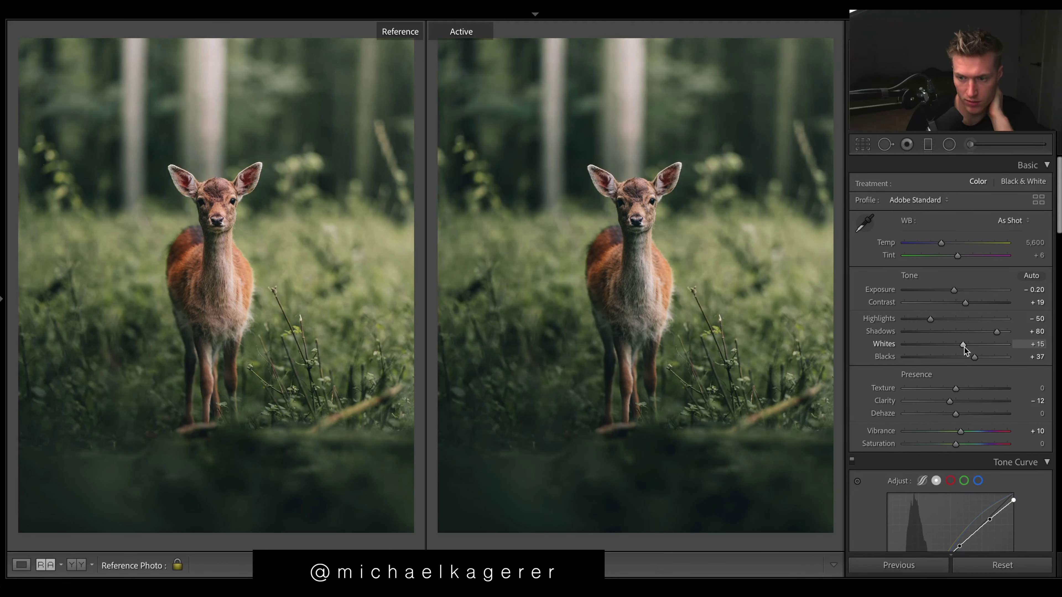
{"action": "left_click_drag", "start_coordinate": [974, 356], "coordinate": [987, 362]}
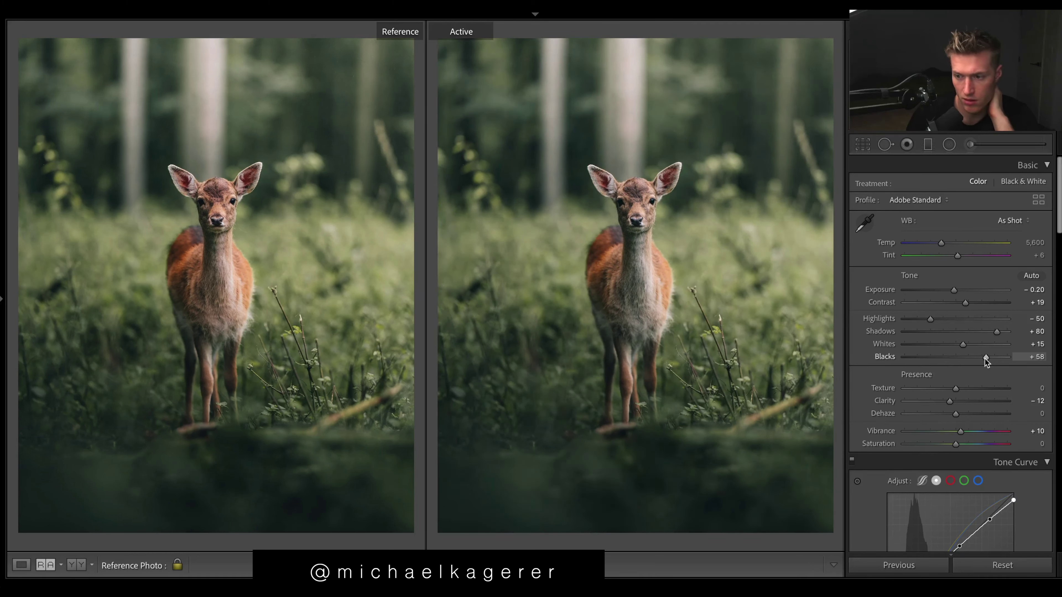
{"action": "left_click_drag", "start_coordinate": [984, 359], "coordinate": [981, 363]}
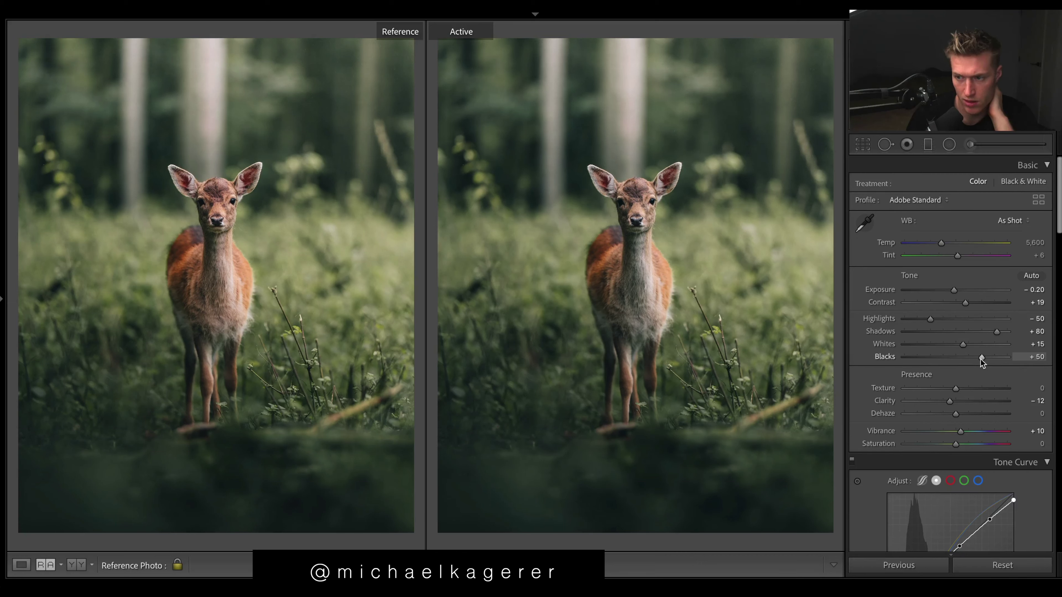
{"action": "left_click_drag", "start_coordinate": [996, 332], "coordinate": [1004, 332]}
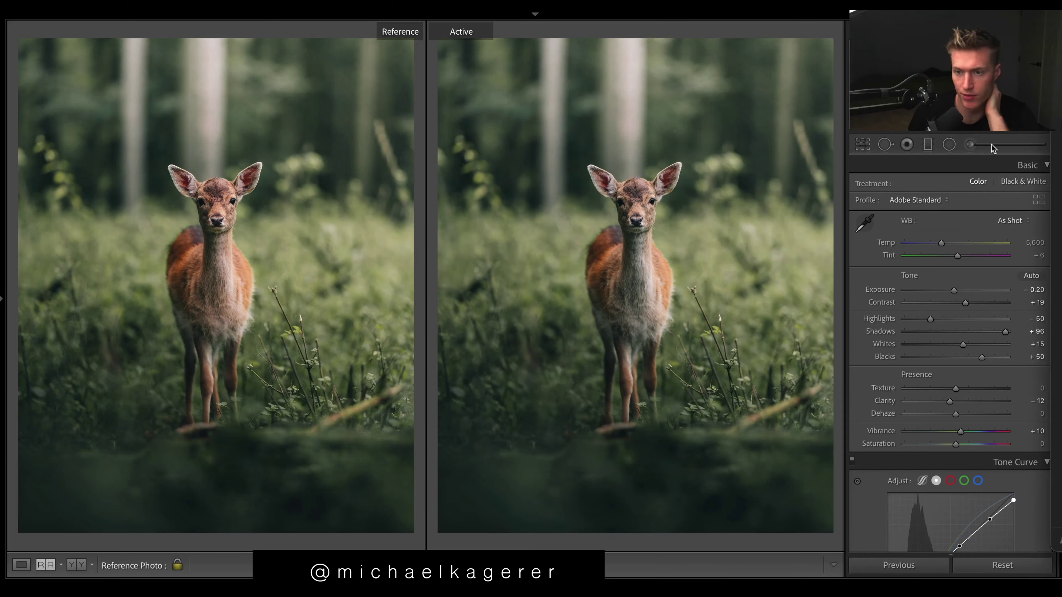
Step: Brush an Auto Mask over the fawn, check its overlay, and warm it with Temp 23, Tint 8
{"action": "left_click", "coordinate": [970, 145]}
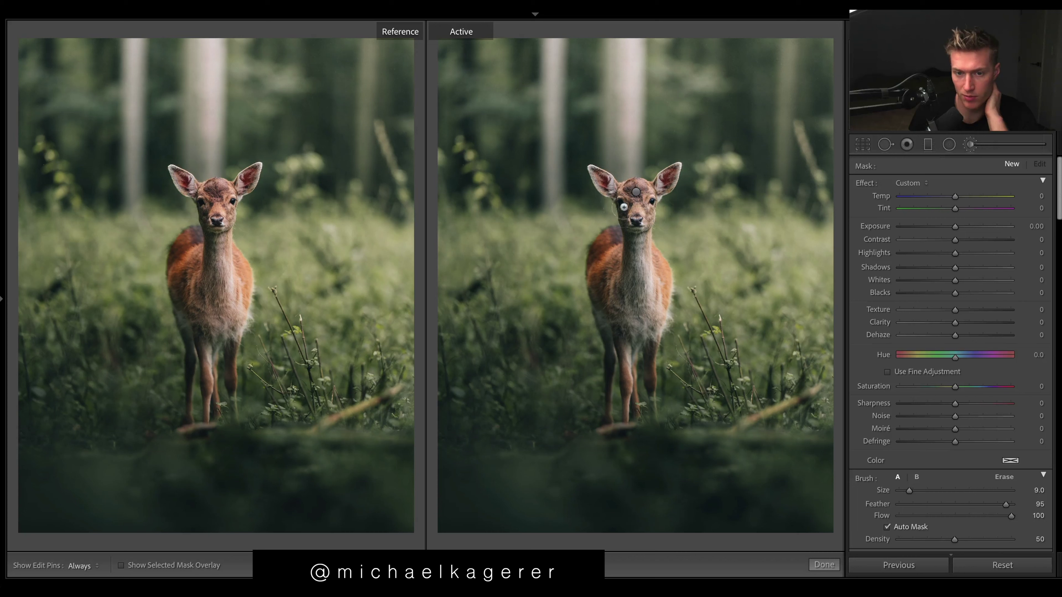
{"action": "left_click_drag", "start_coordinate": [636, 192], "coordinate": [607, 167]}
{"action": "key", "text": "o"}
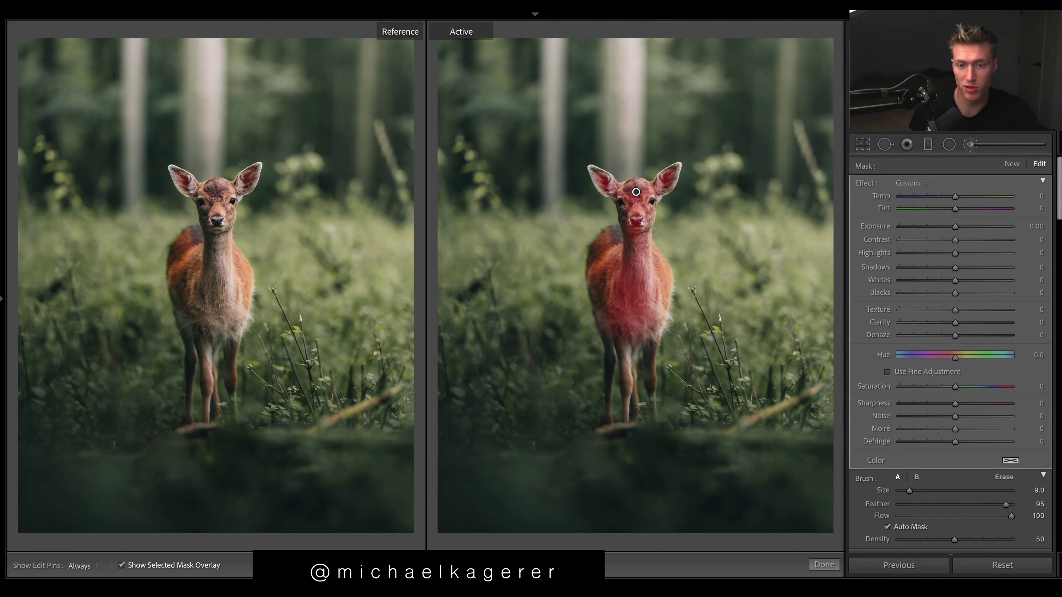
{"action": "key", "text": "o"}
{"action": "key", "text": "o"}
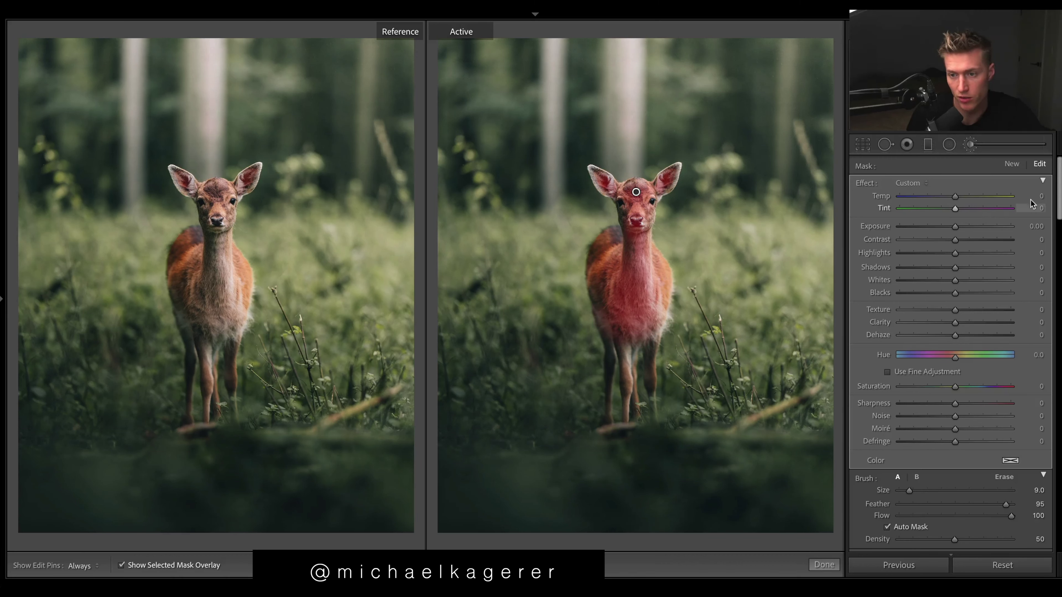
{"action": "key", "text": "o"}
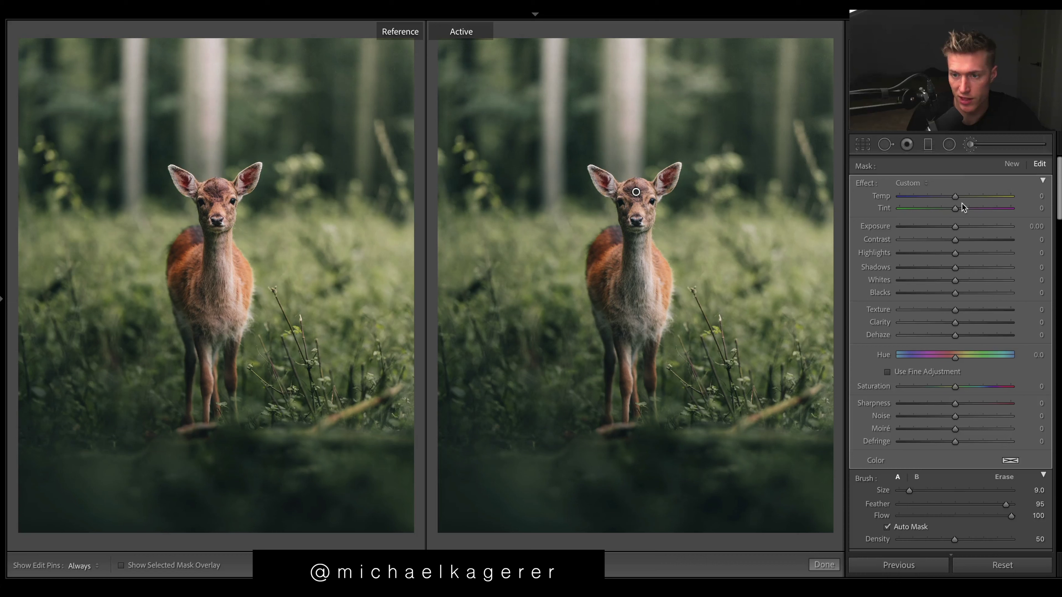
{"action": "left_click_drag", "start_coordinate": [960, 196], "coordinate": [968, 199]}
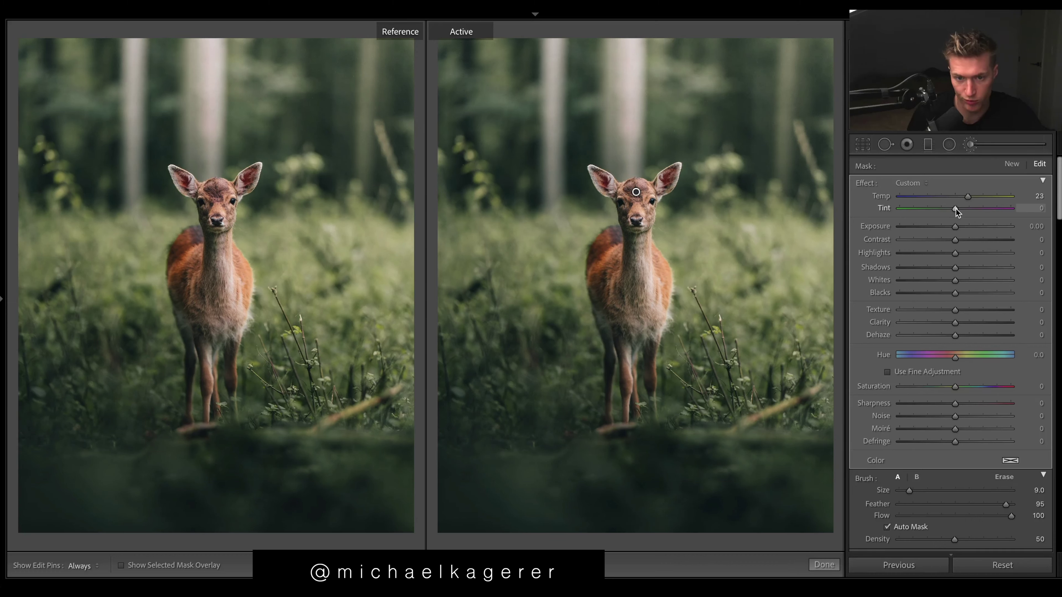
{"action": "left_click_drag", "start_coordinate": [956, 208], "coordinate": [963, 209]}
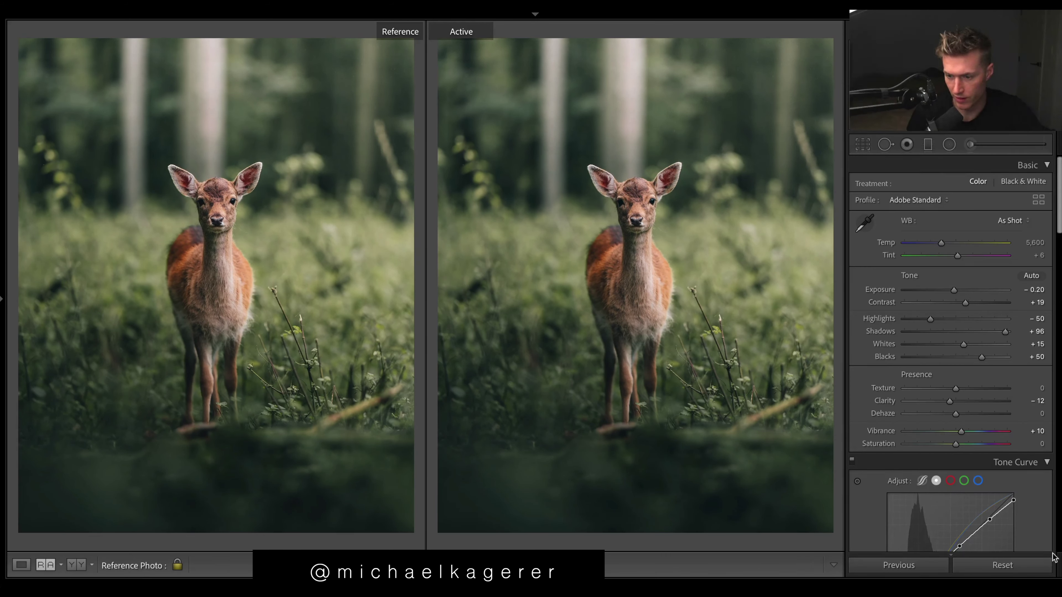
Step: Close the brush mask and toggle Reset and undo twice to compare original and edited versions
{"action": "key", "text": "k"}
{"action": "left_click", "coordinate": [1002, 565]}
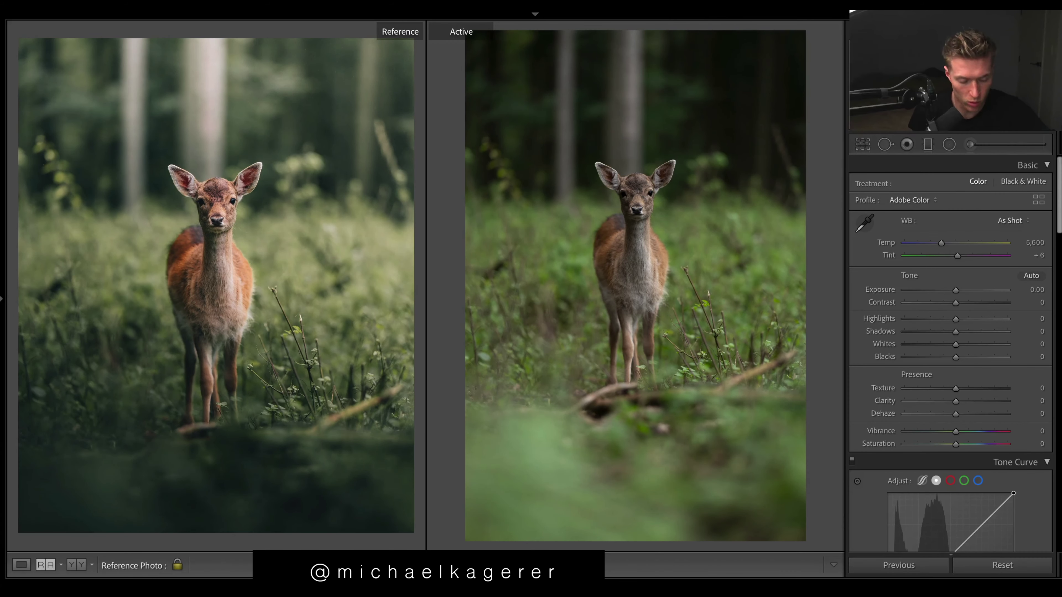
{"action": "key", "text": "ctrl+z"}
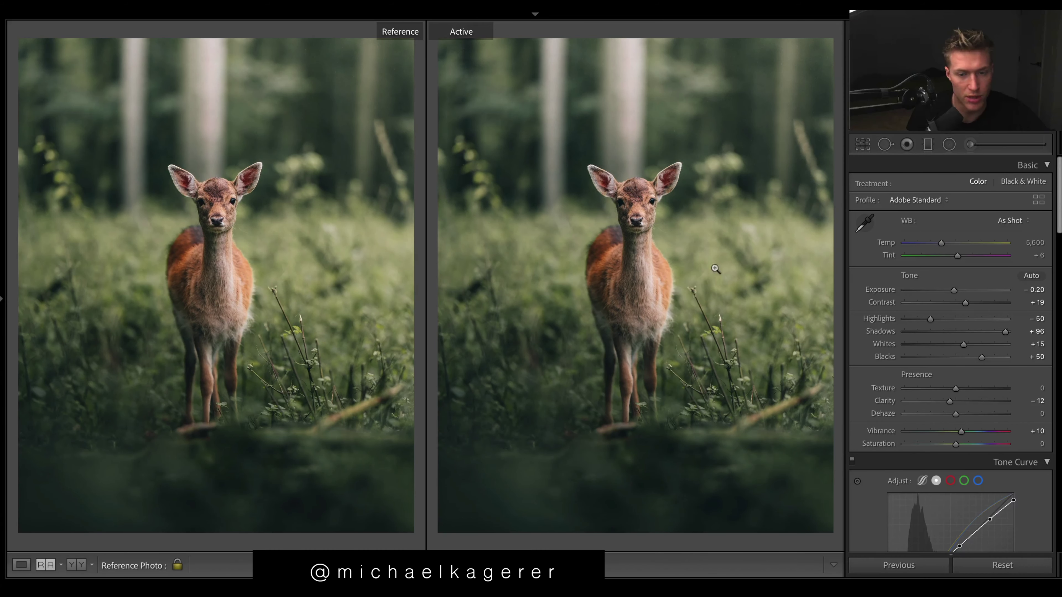
{"action": "left_click", "coordinate": [1008, 565]}
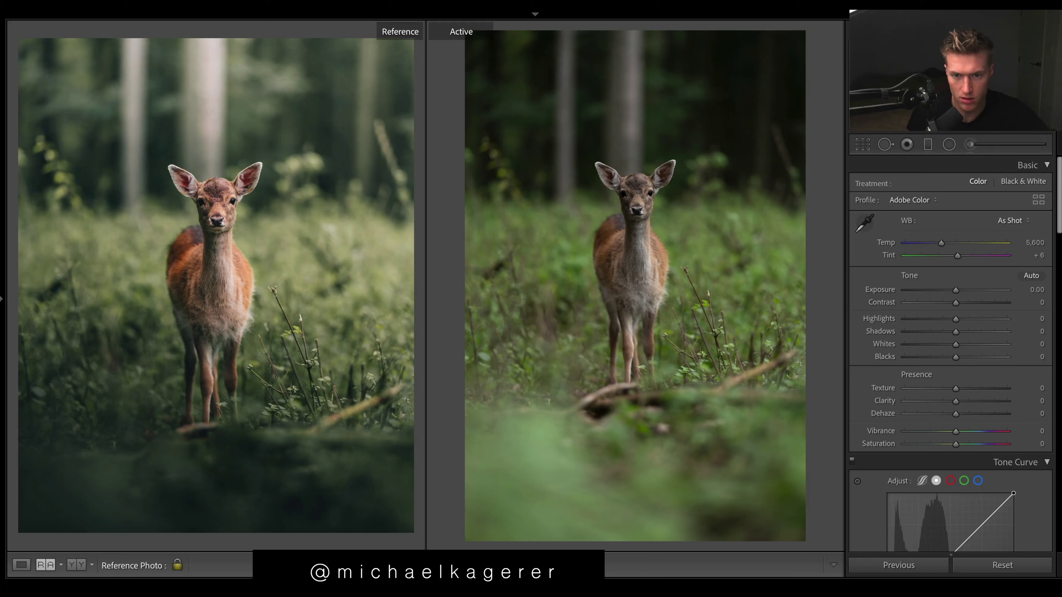
{"action": "key", "text": "ctrl+z"}
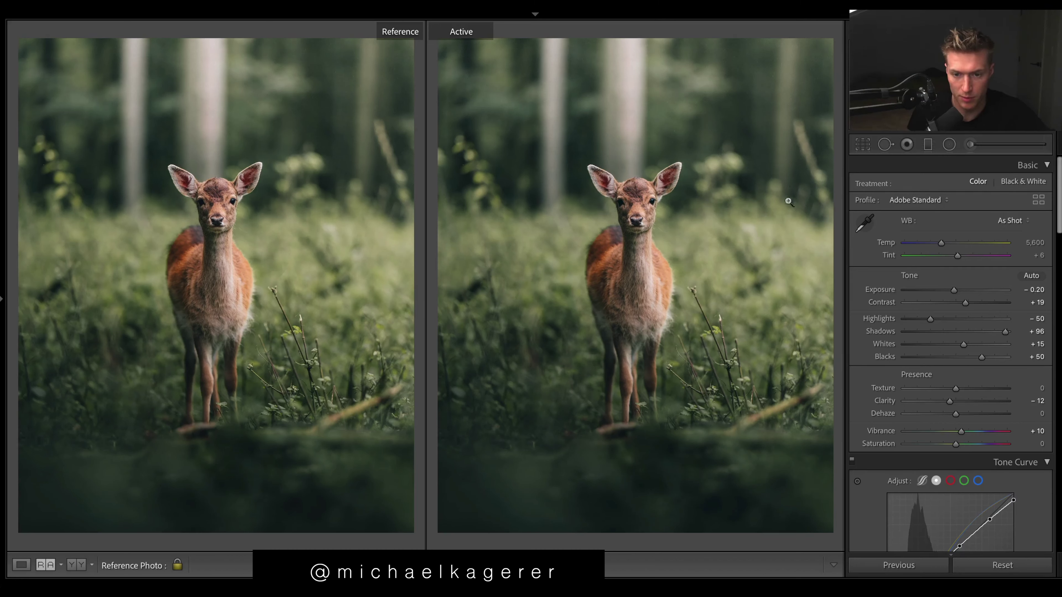
Step: Scroll the Develop panels and reset the photo again to show the unedited original
{"action": "mouse_move", "coordinate": [764, 562]}
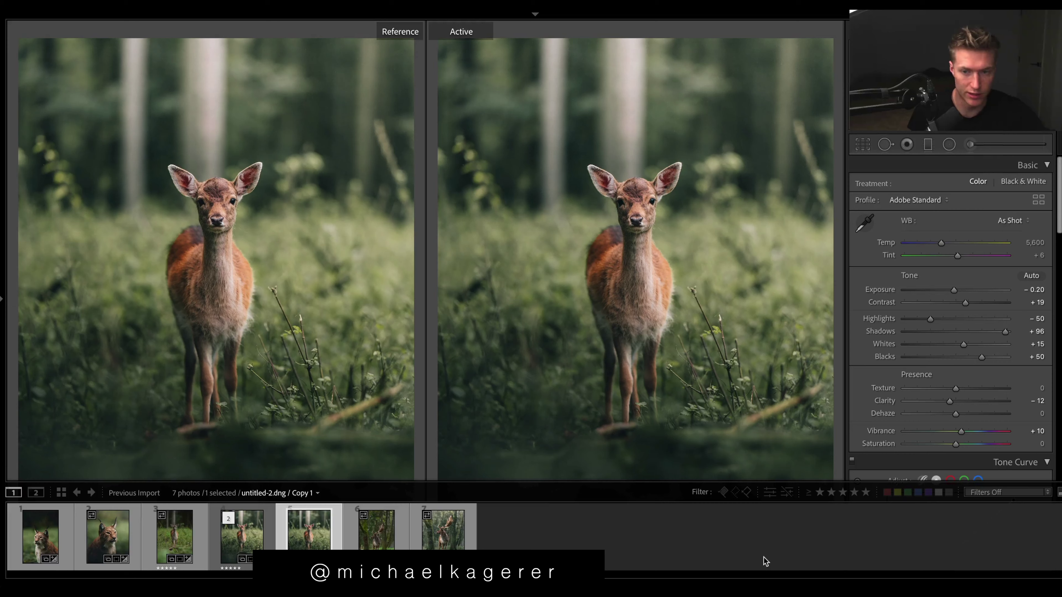
{"action": "scroll", "coordinate": [1058, 191], "scroll_direction": "down", "scroll_amount": 15}
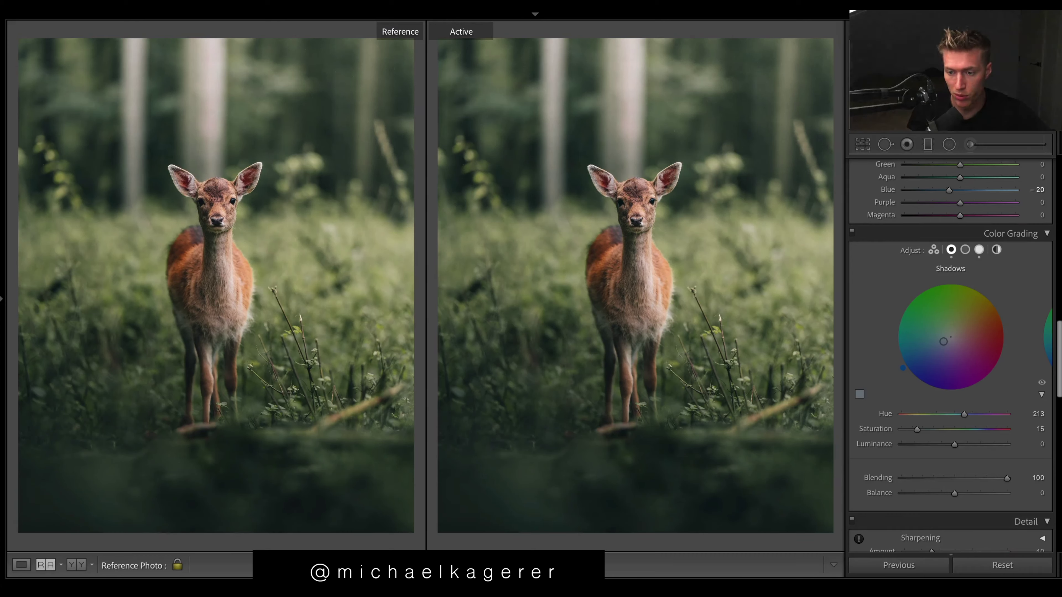
{"action": "scroll", "coordinate": [949, 318], "scroll_direction": "up", "scroll_amount": 5}
{"action": "scroll", "coordinate": [962, 306], "scroll_direction": "up", "scroll_amount": 2}
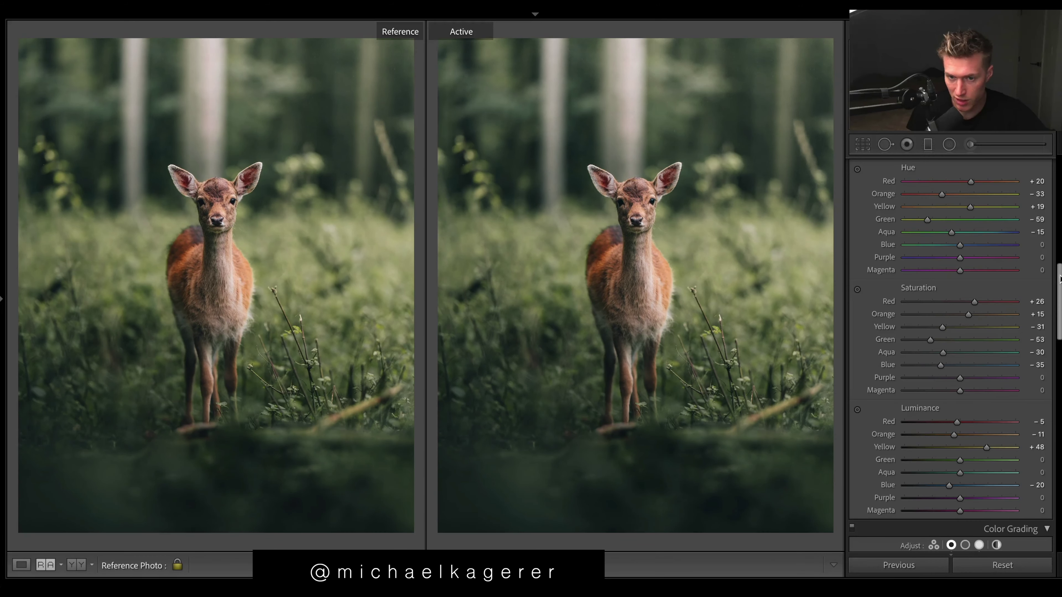
{"action": "scroll", "coordinate": [1060, 279], "scroll_direction": "up", "scroll_amount": 10}
{"action": "left_click", "coordinate": [1007, 571]}
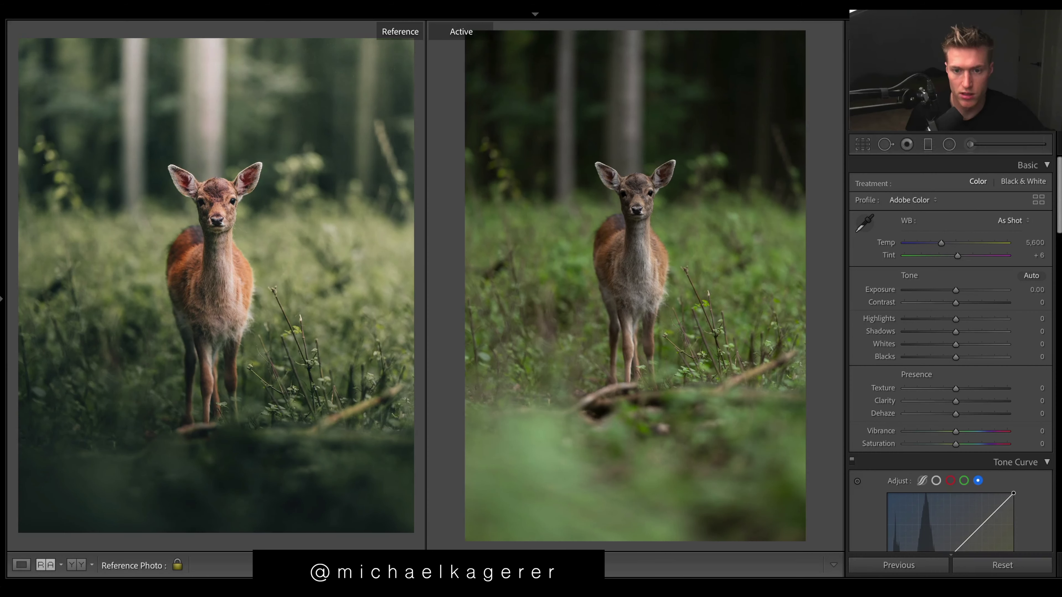
Step: Restore the fawn's edits and copy the mountain photo's develop settings
{"action": "key", "text": "ctrl+z"}
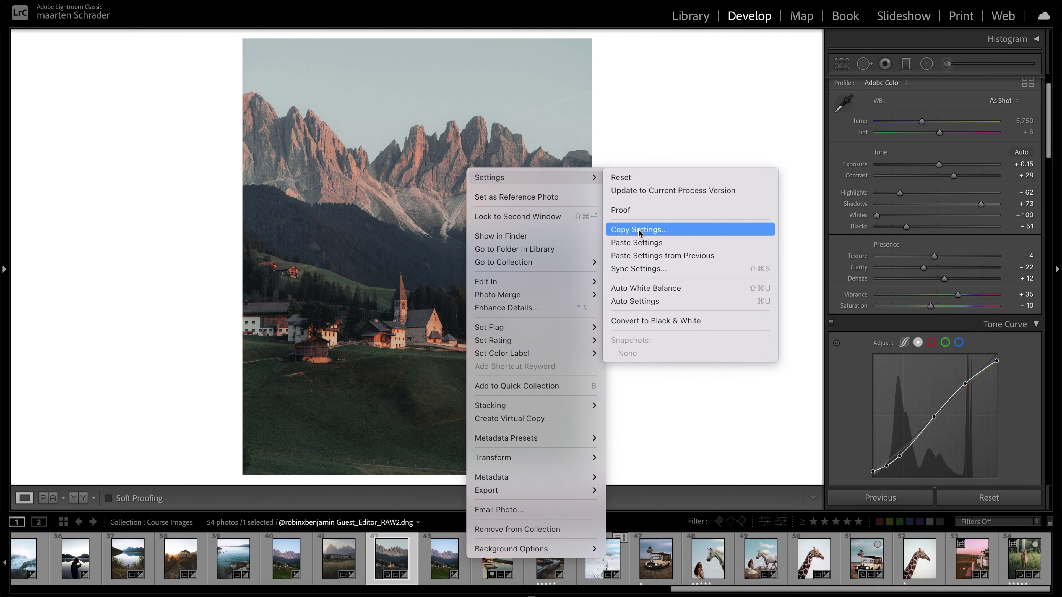
{"action": "left_click", "coordinate": [690, 228]}
{"action": "left_click", "coordinate": [880, 297]}
Step: Paste the mountain photo's settings onto the fawn photo and raise Exposure to +0.15
{"action": "left_click", "coordinate": [1024, 558]}
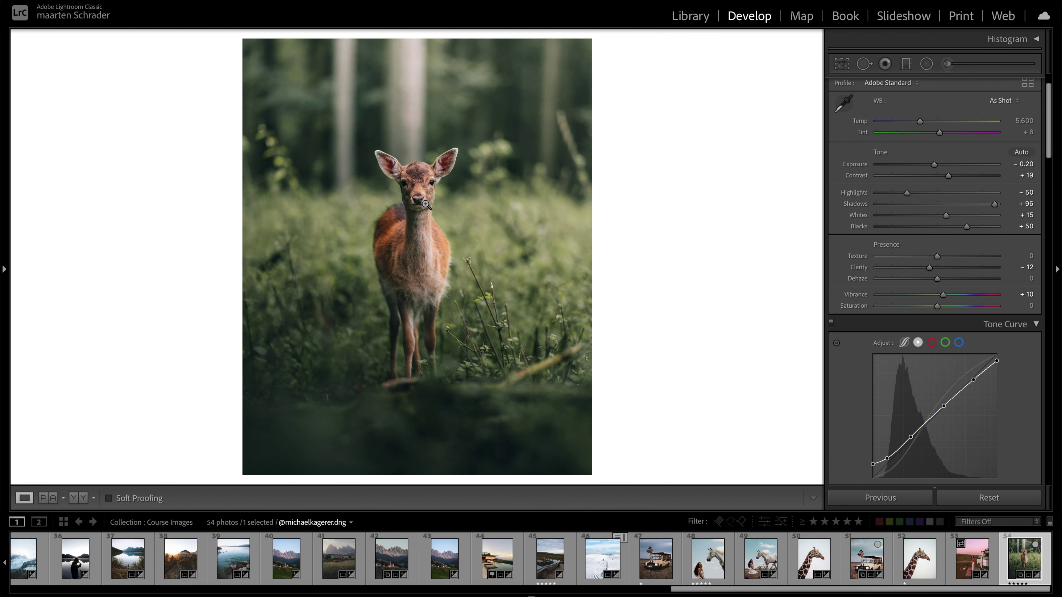
{"action": "right_click", "coordinate": [428, 185]}
{"action": "mouse_move", "coordinate": [502, 193]}
{"action": "left_click", "coordinate": [669, 258]}
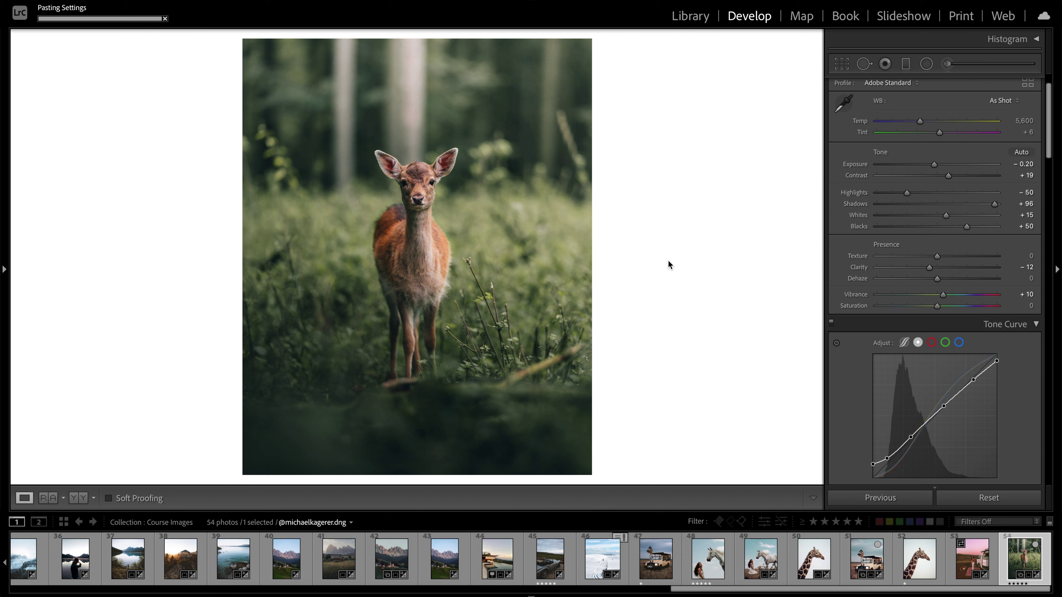
{"action": "scroll", "coordinate": [949, 293], "scroll_direction": "down", "scroll_amount": 3}
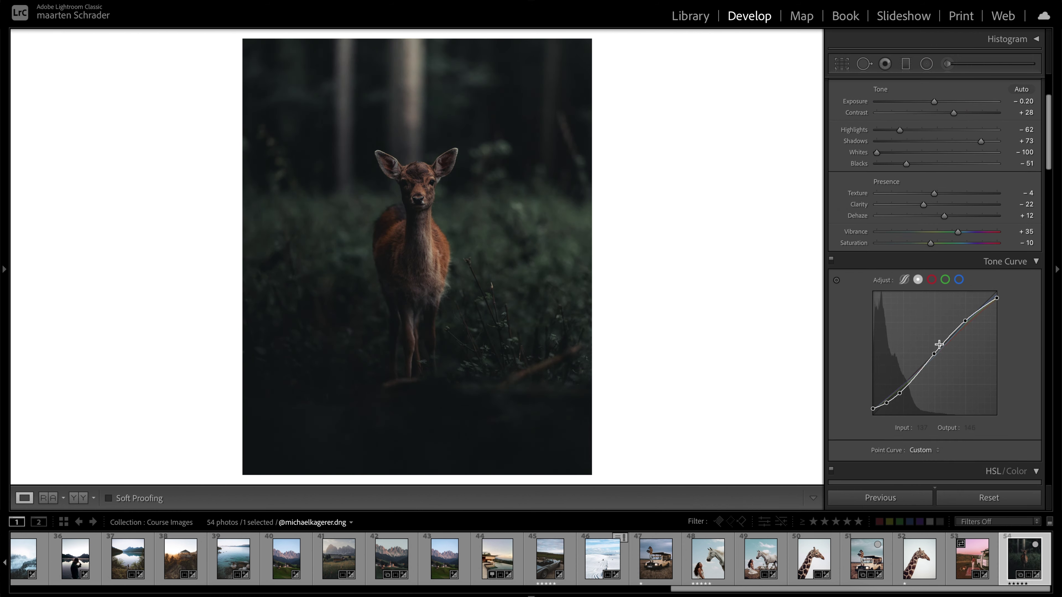
{"action": "scroll", "coordinate": [938, 343], "scroll_direction": "up", "scroll_amount": 2}
{"action": "left_click_drag", "start_coordinate": [938, 143], "coordinate": [945, 144]}
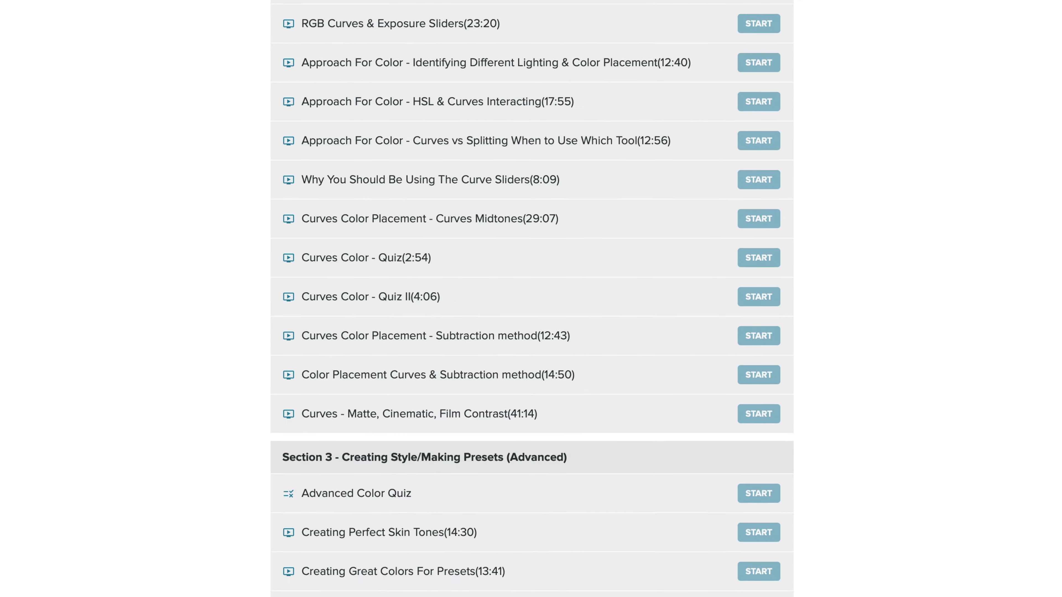